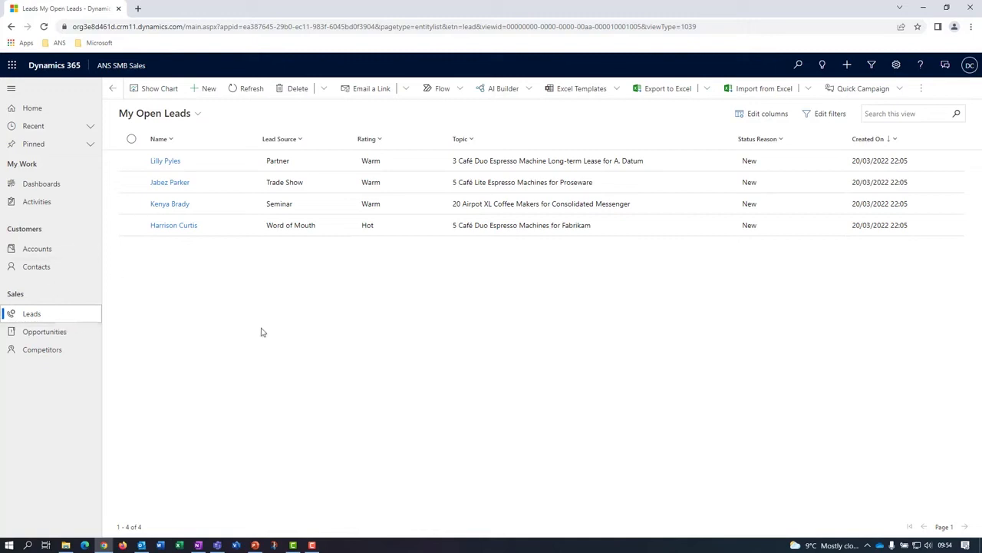
Create a new lead with a topic of the contact's full name plus "- Customer Insights" and Trade Show as the lead source.
left_click(205, 92)
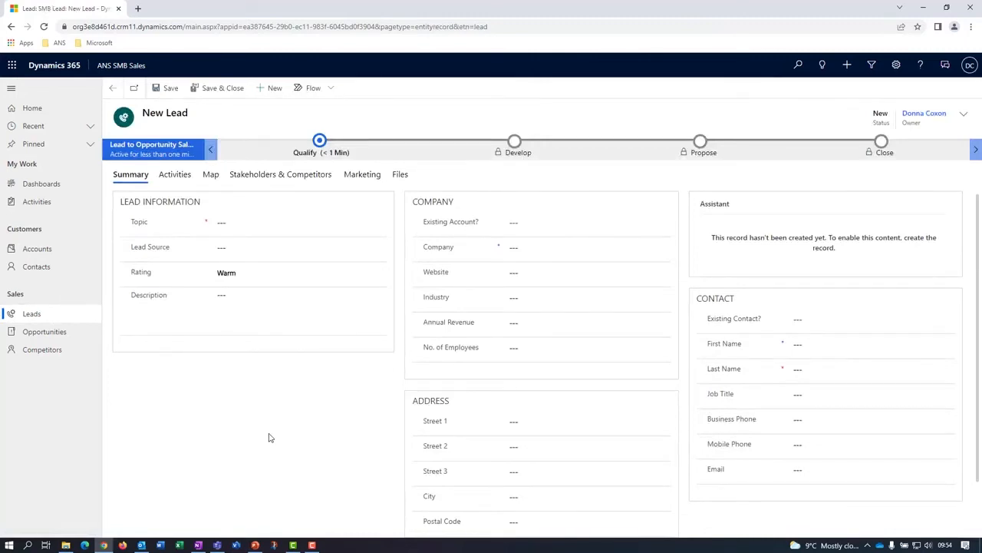
left_click(235, 230)
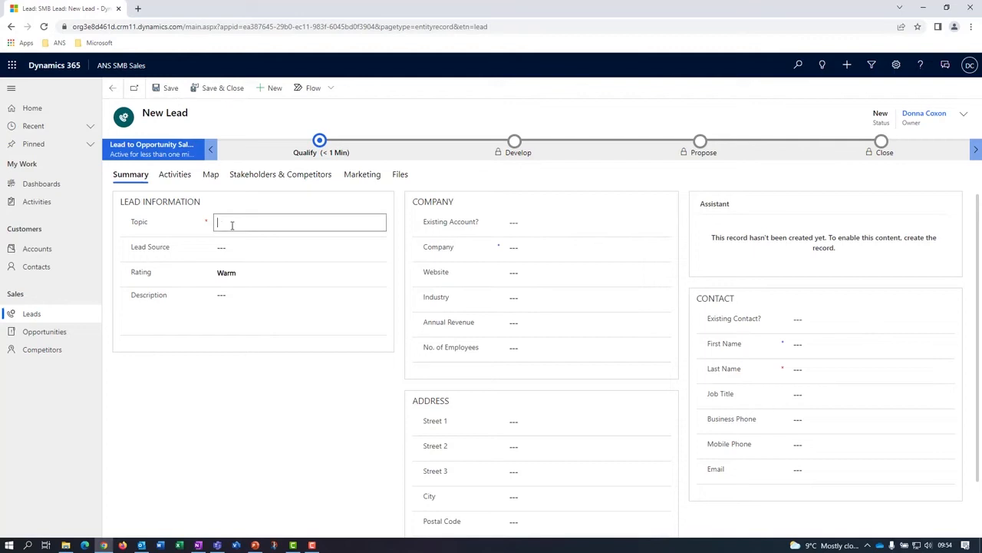
left_click(238, 245)
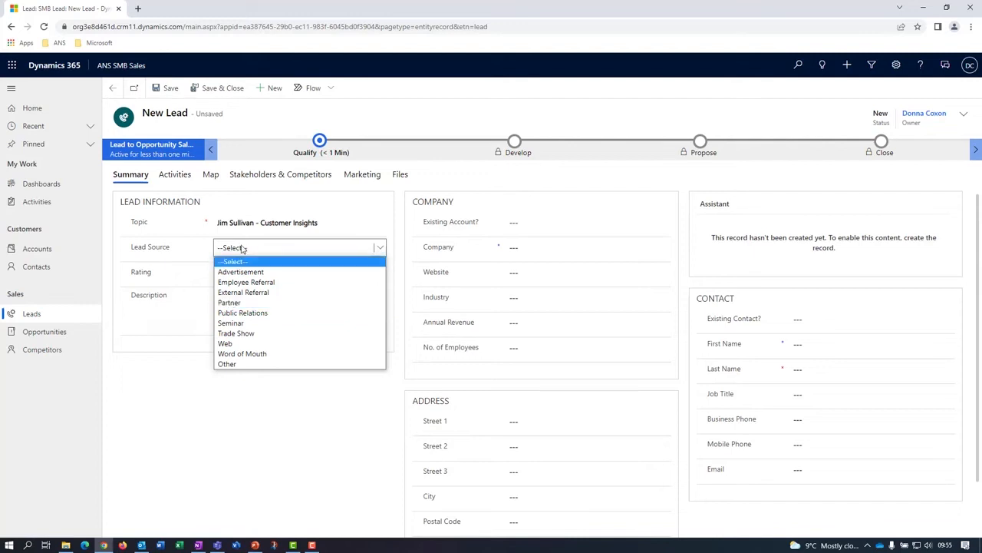
left_click(236, 334)
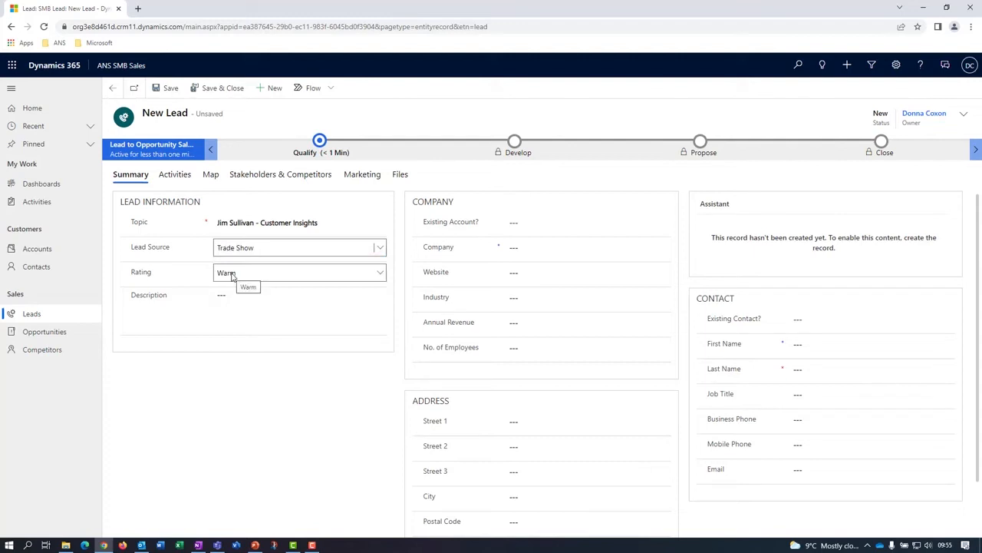
Set the rating to Warm and paste the description "Customer Insights requirement to create single customer view of data that lives in multiple systems".
left_click(233, 277)
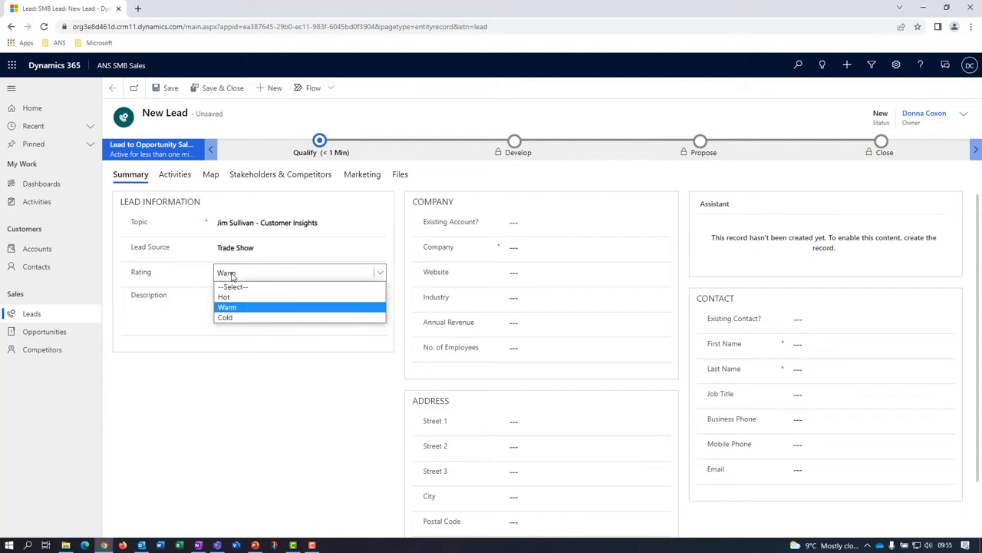
left_click(238, 312)
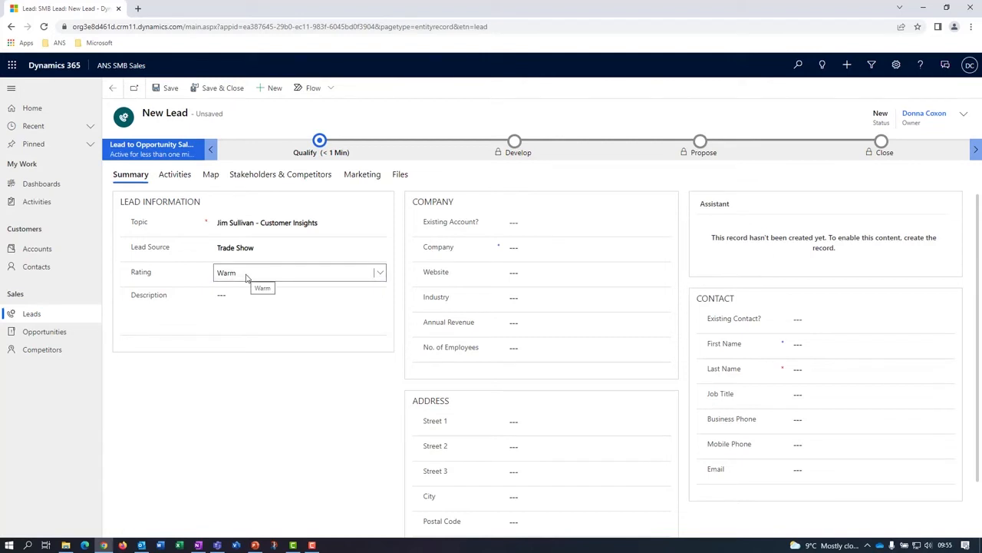
left_click(234, 297)
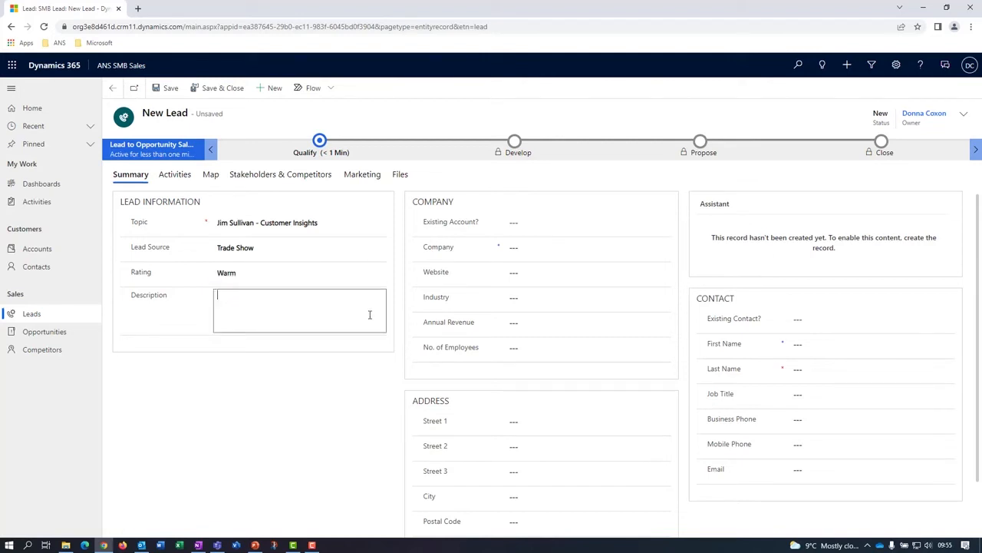
type("Customer Insights requirement to create single customer view of data that lives in multiple systems")
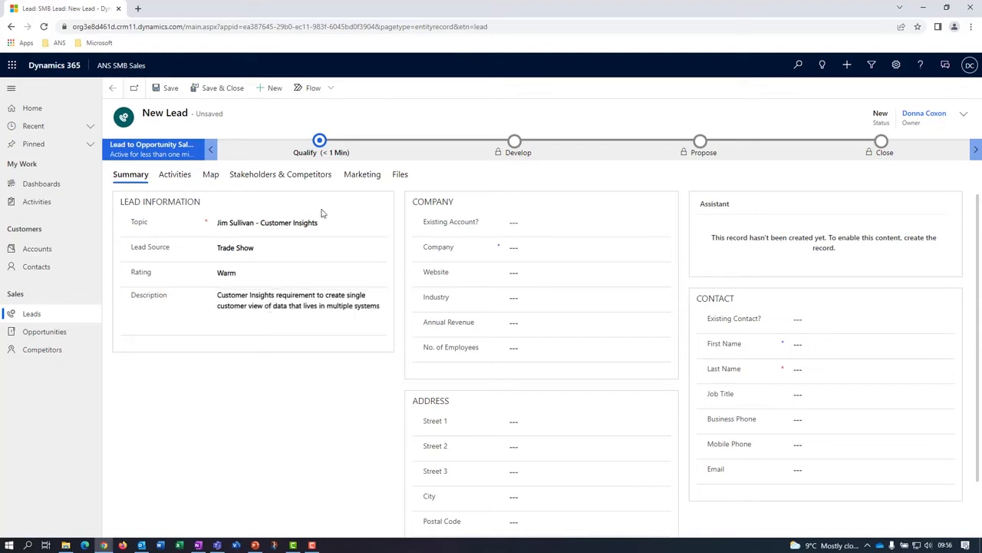
Create and link the account Toyota - UK, fill in its website, Vehicle Retail industry, the contact's name and address, and save the lead.
left_click(512, 224)
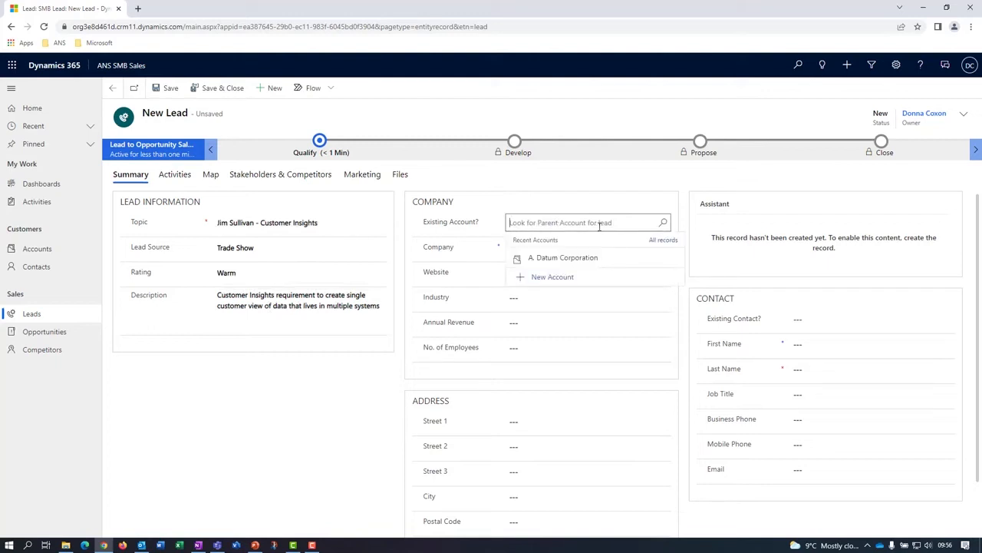
type("toyota")
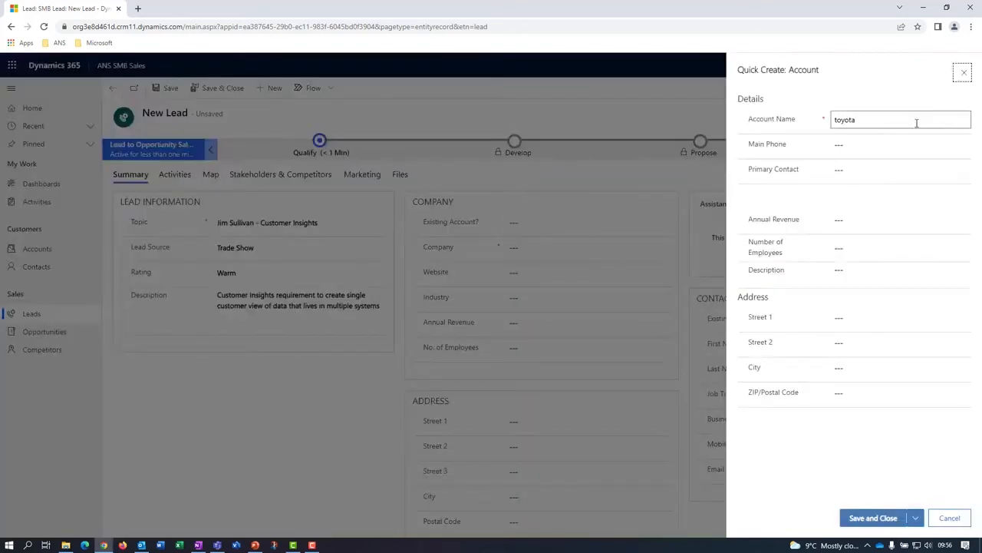
left_click_drag(915, 123, 804, 122)
type("Toyta")
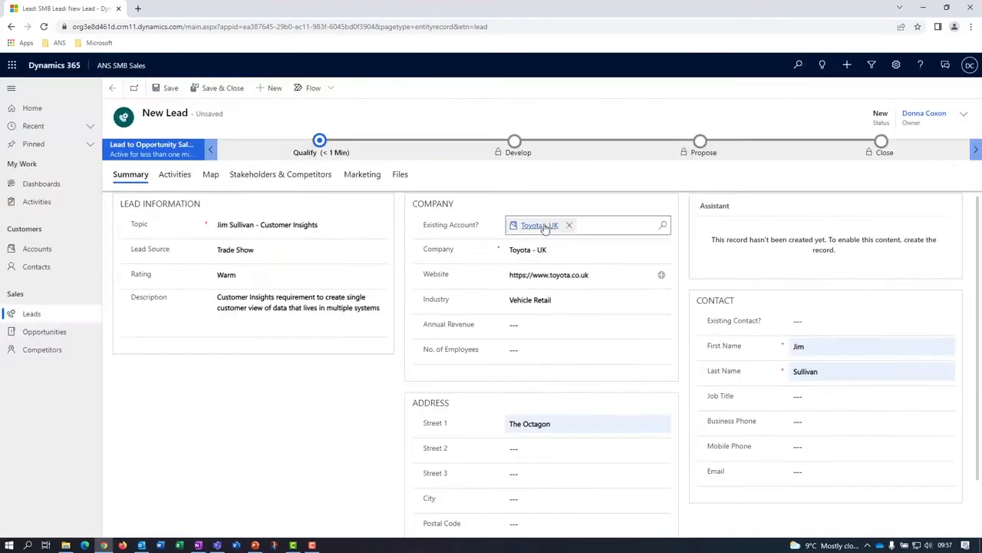
scroll(591, 415, "down", 1)
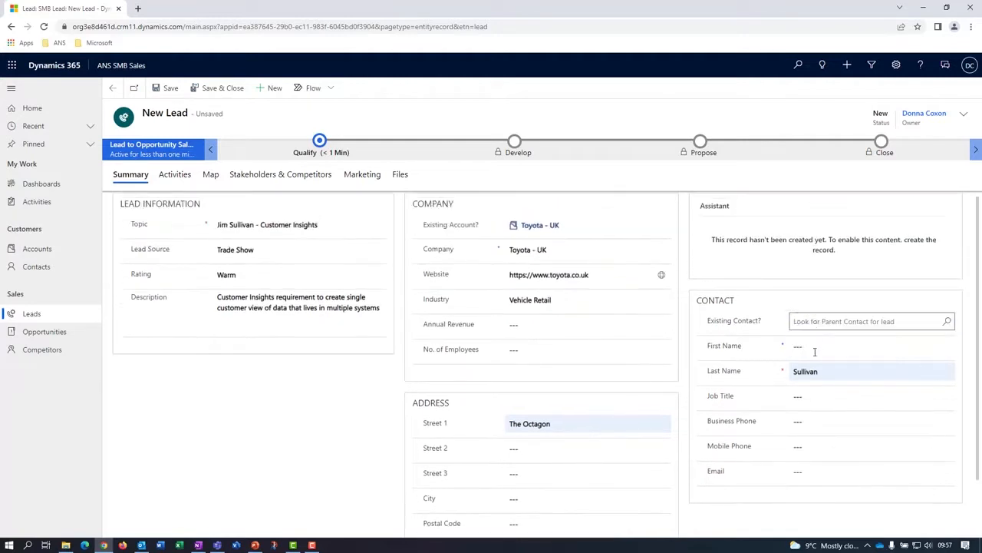
left_click(166, 89)
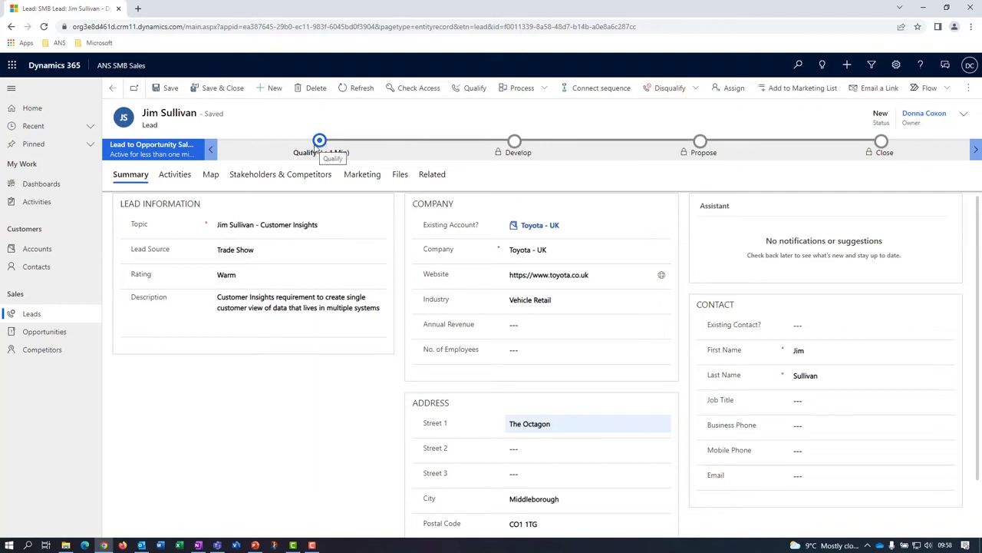
Review the fields required in the lead's Qualify stage and its activity timeline.
left_click(320, 143)
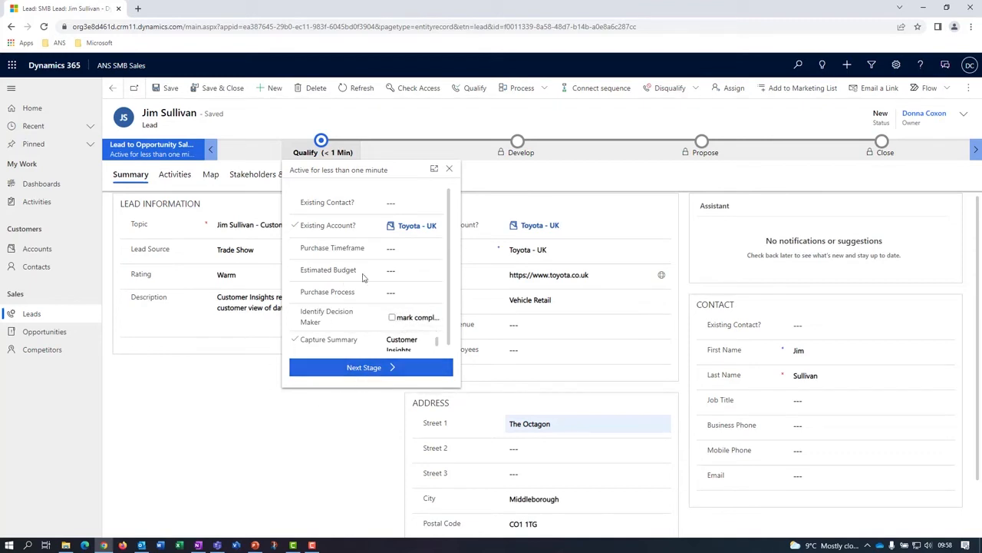
left_click(319, 431)
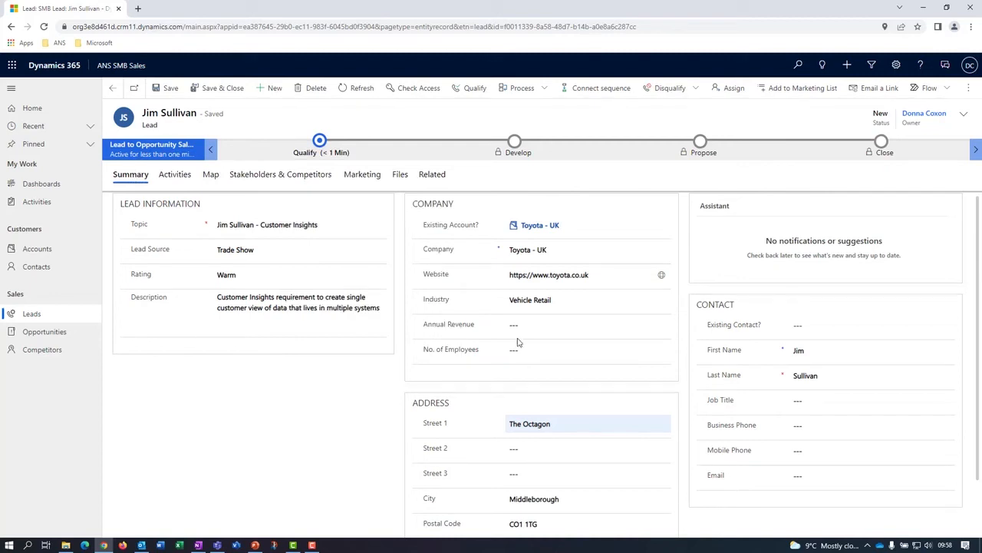
left_click(168, 177)
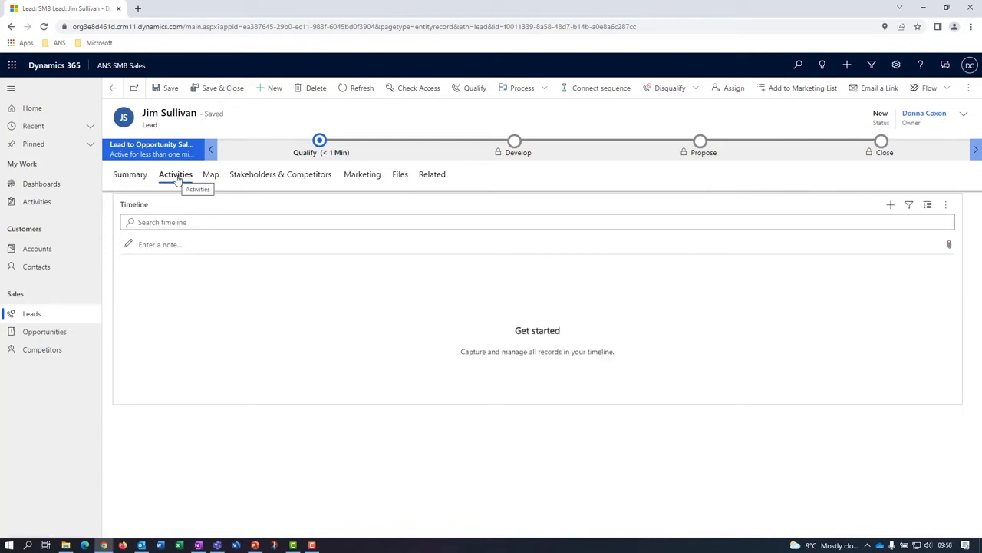
Show the lead's address on the map in Aerial view.
left_click(214, 177)
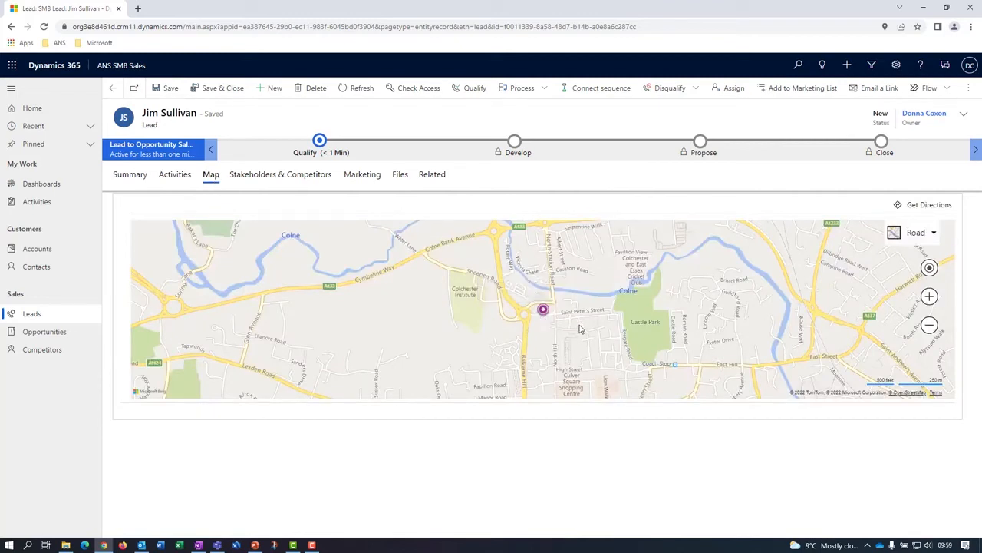
left_click(933, 233)
left_click(919, 232)
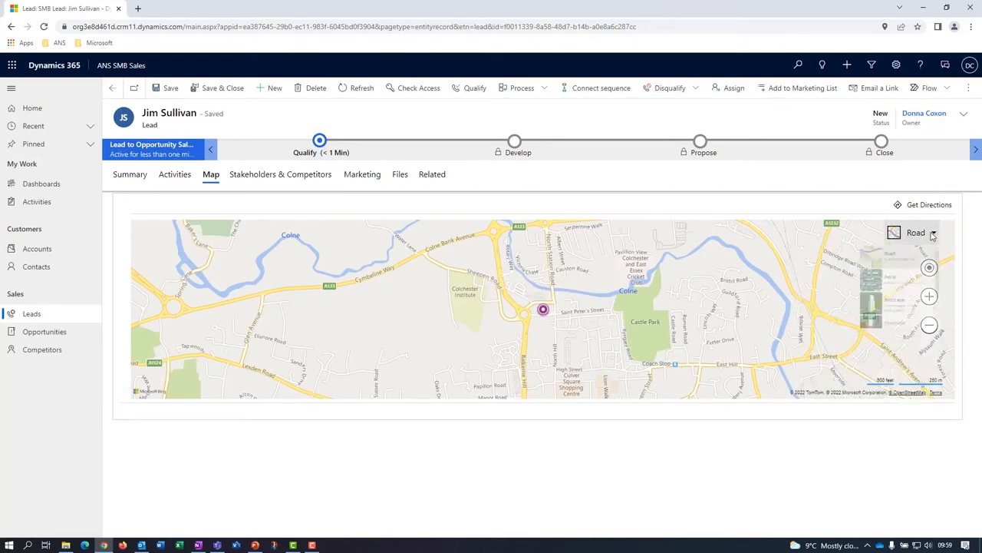
left_click(909, 277)
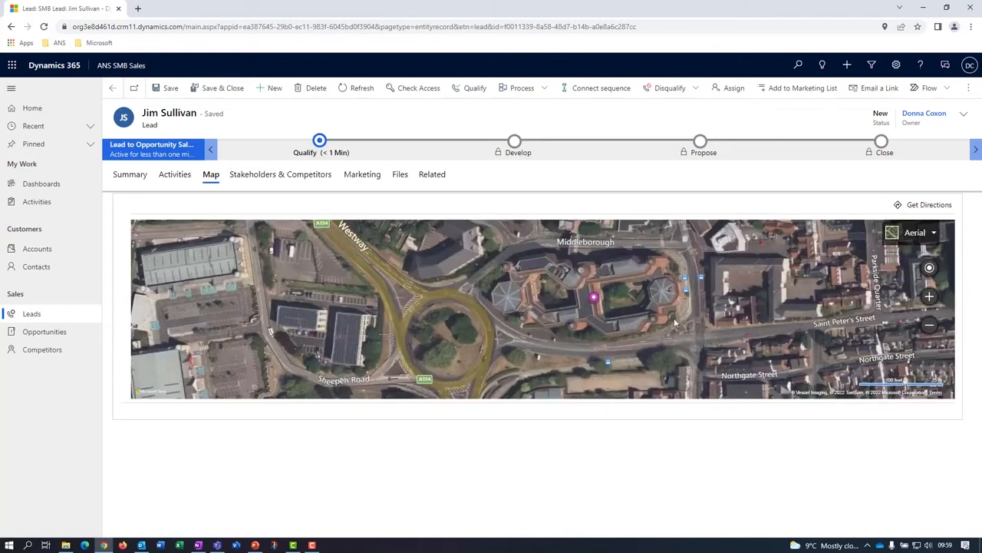
Review the lead's stakeholders, competitors and marketing details, and look through its summary.
left_click(250, 178)
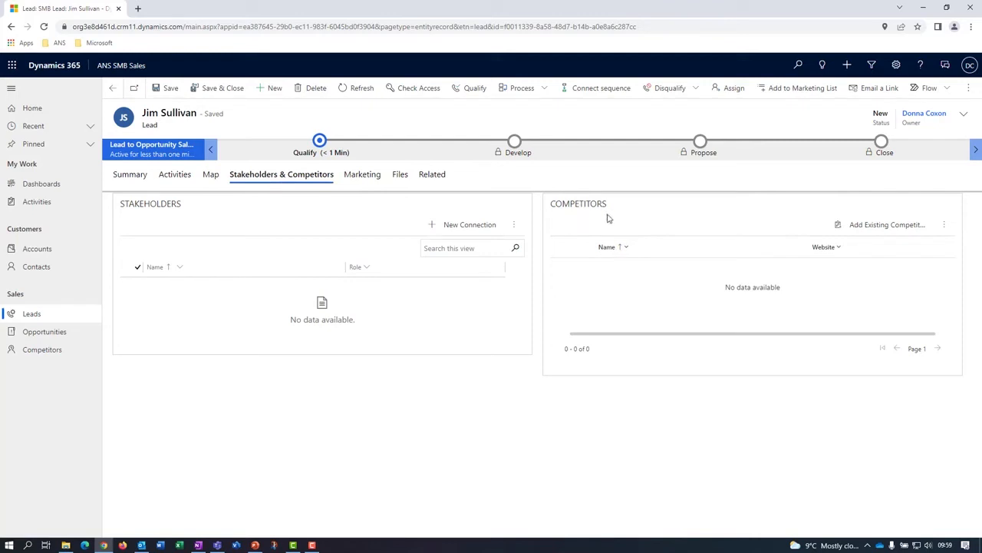
left_click(363, 175)
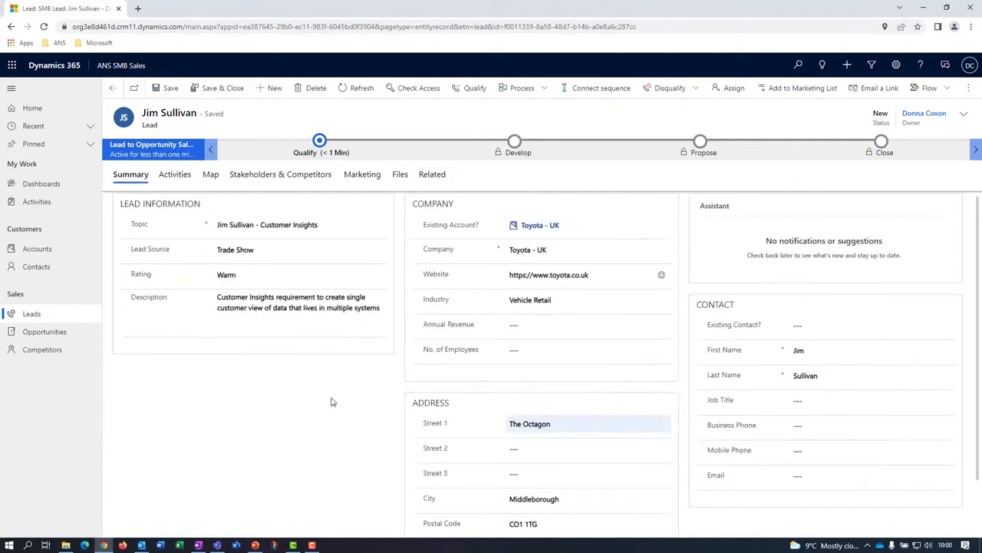
scroll(537, 390, "down", 2)
scroll(261, 382, "up", 1)
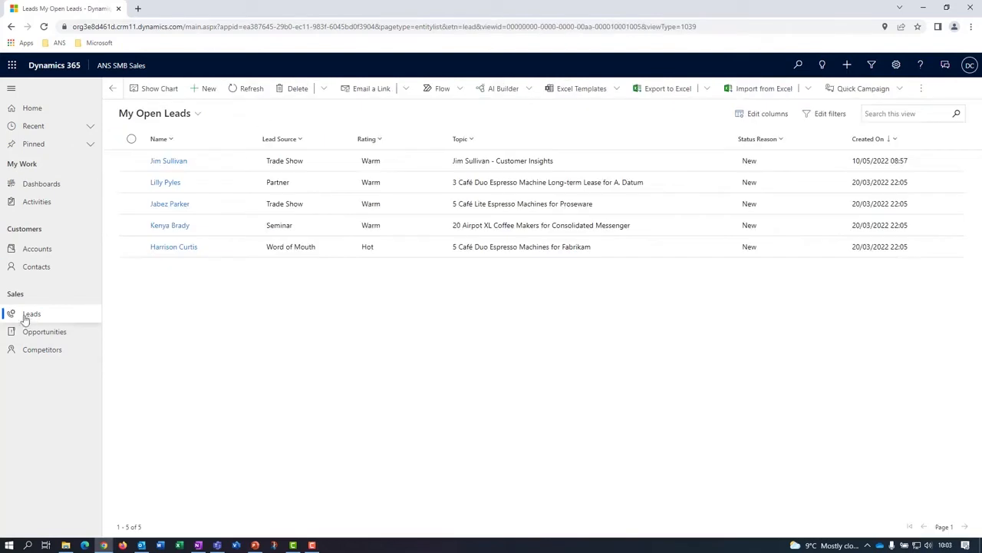
Return to the list of open leads and search that view by the new lead's first name.
left_click(25, 316)
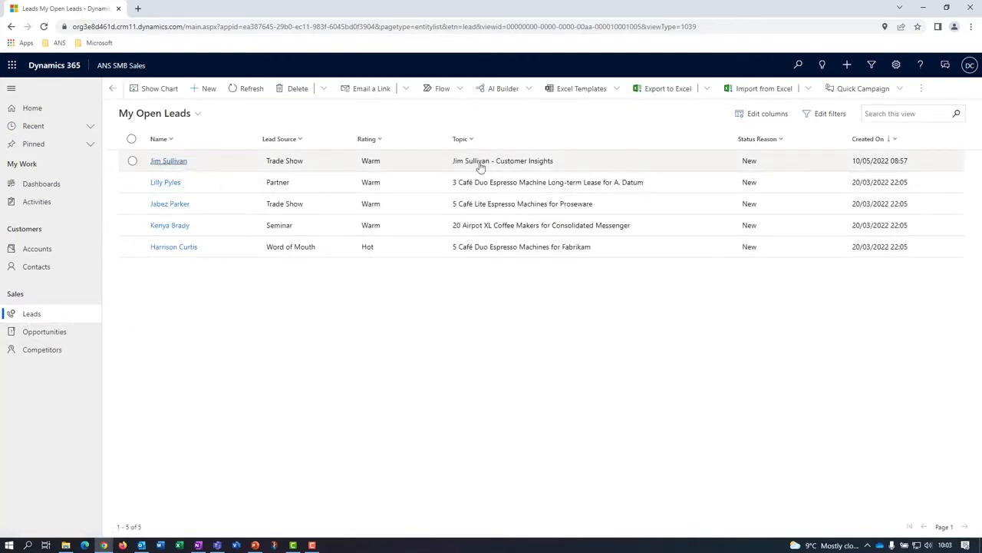
left_click(887, 114)
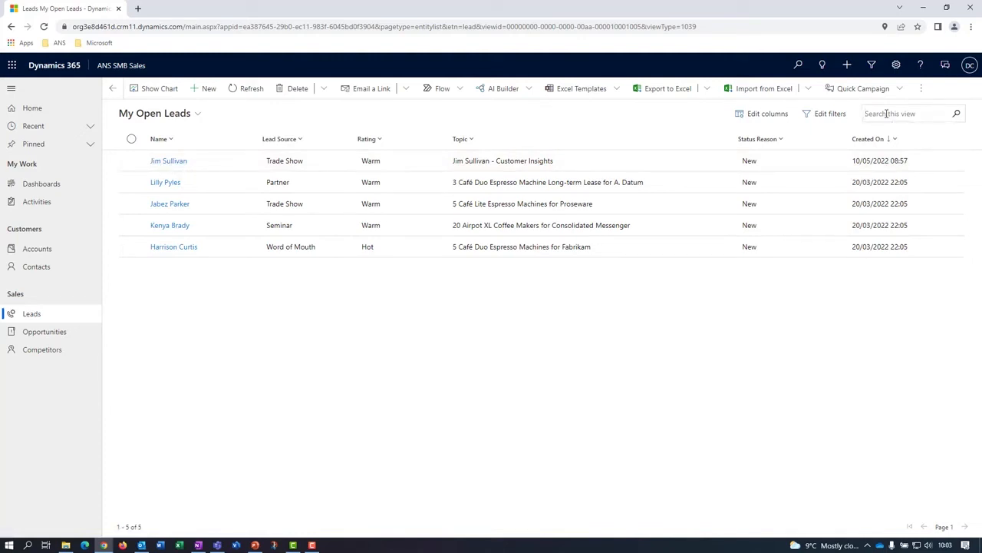
type("jim")
key("Return")
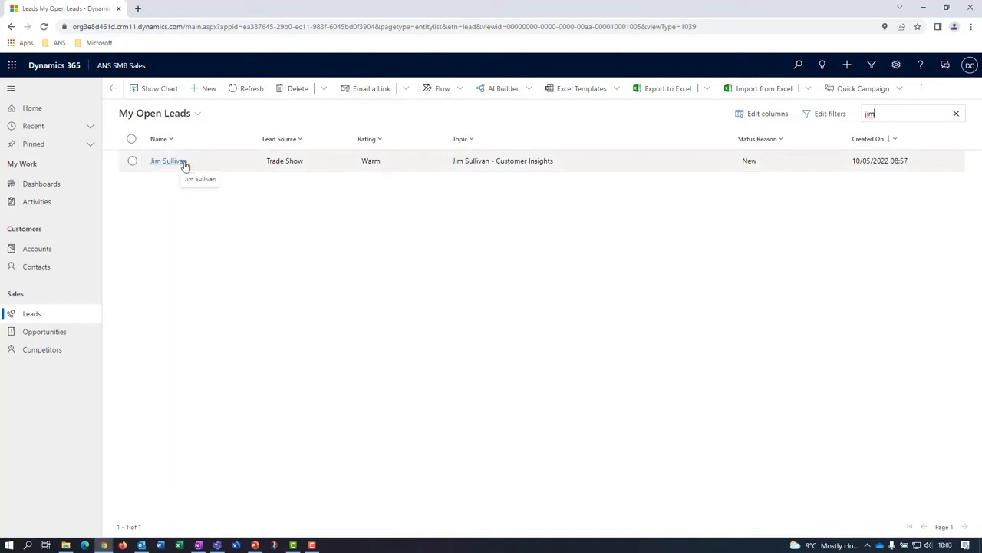
Find the lead with a global search by first name, open it and view its activity timeline.
left_click(798, 67)
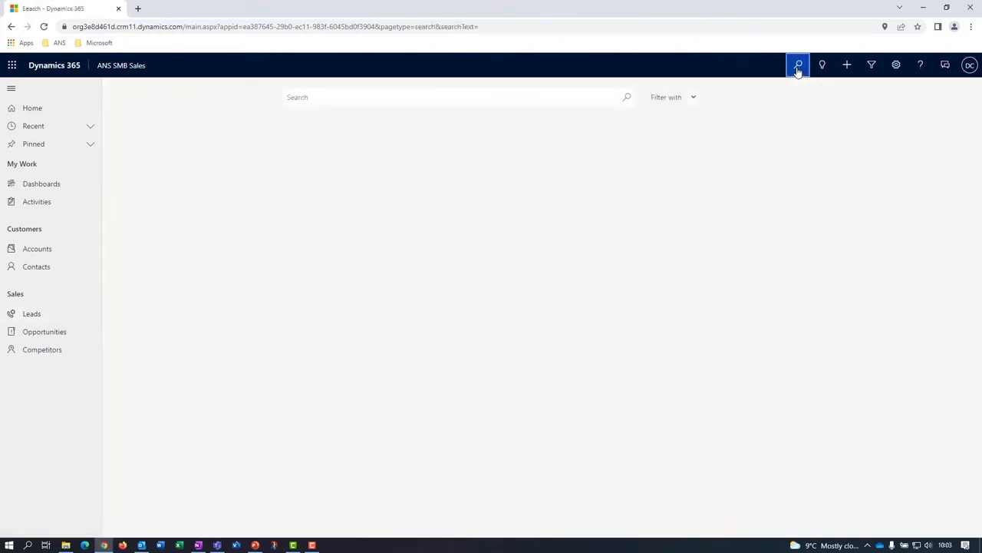
left_click(405, 98)
type("jim")
key("Return")
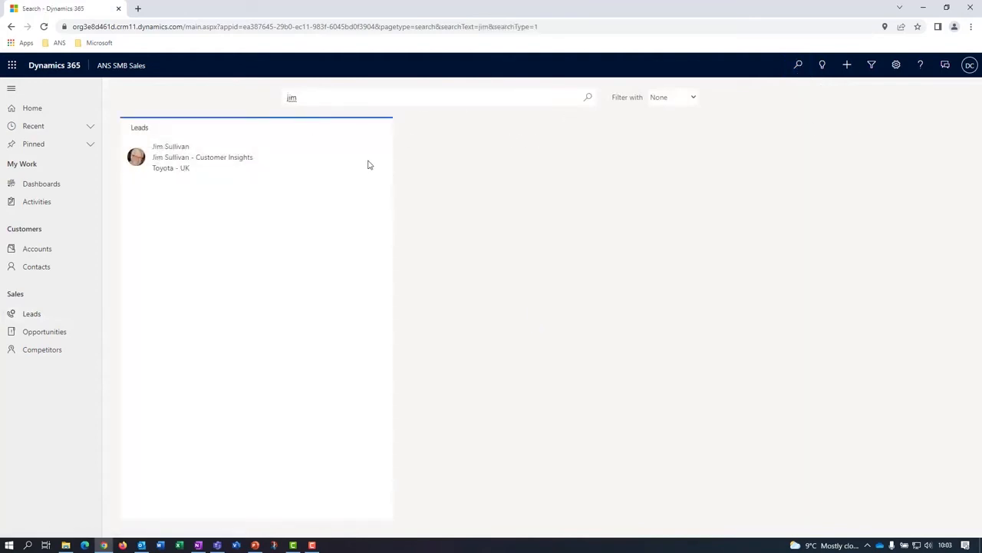
left_click(204, 162)
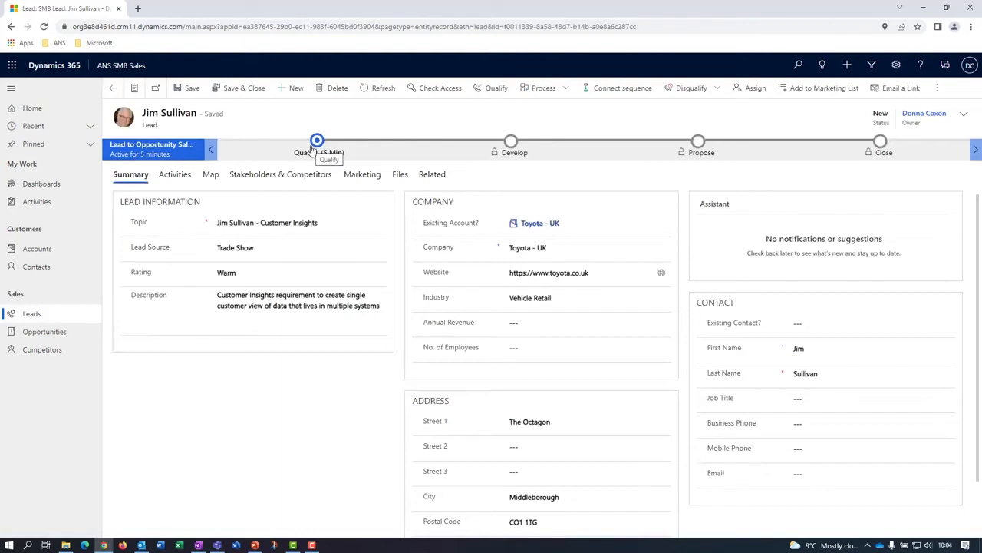
left_click(172, 176)
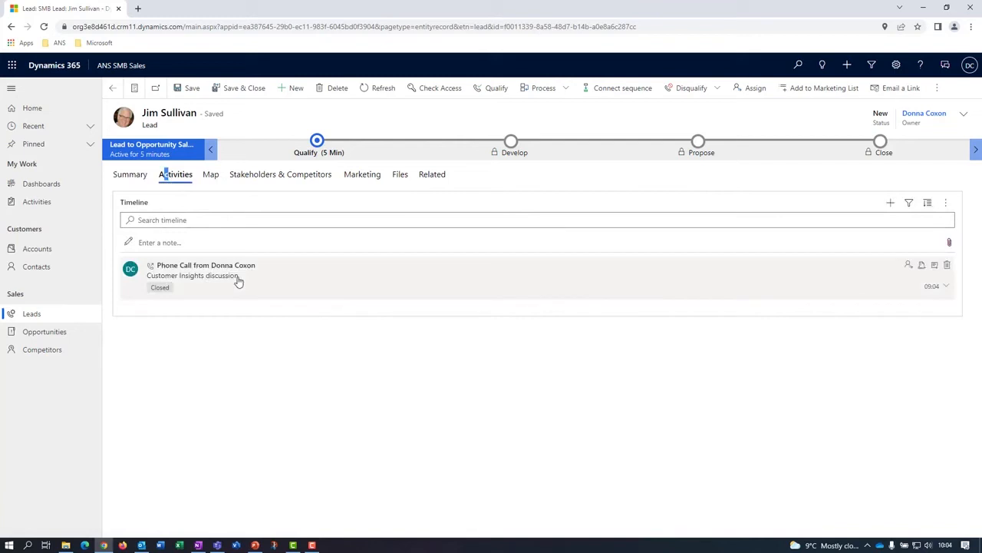
Set the purchase timeframe to Immediate in the lead's Qualify stage.
left_click(133, 180)
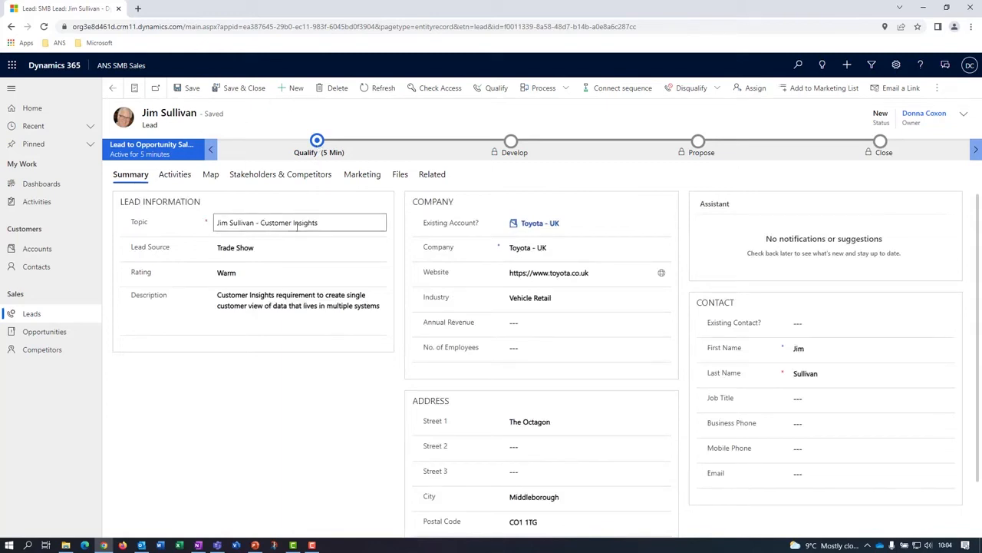
left_click(319, 144)
left_click(402, 248)
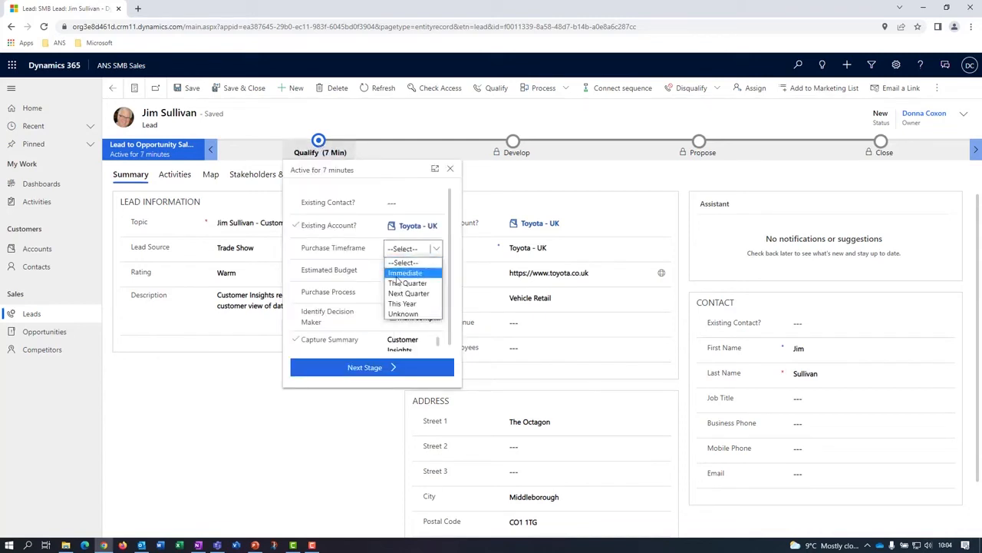
left_click(408, 282)
left_click(422, 254)
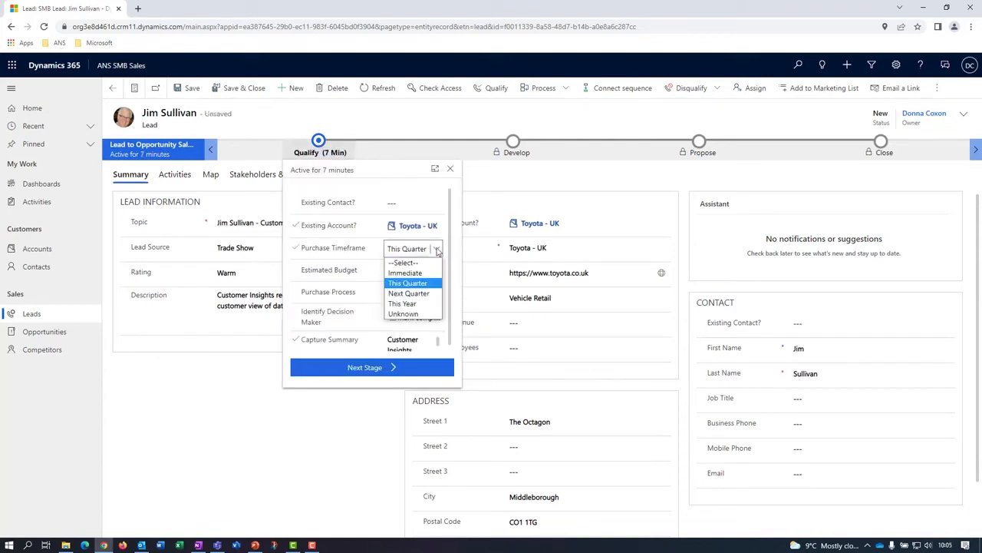
left_click(414, 273)
Enter an estimated budget of 50000, set the purchase process to Individual and mark Identify Decision Maker as completed.
left_click(418, 273)
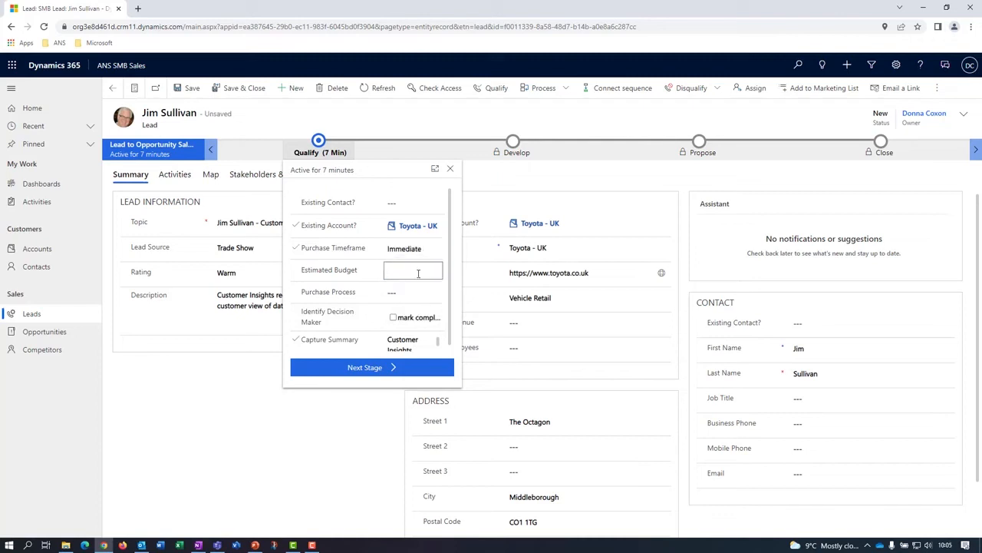
type("50000")
left_click(435, 293)
left_click(405, 317)
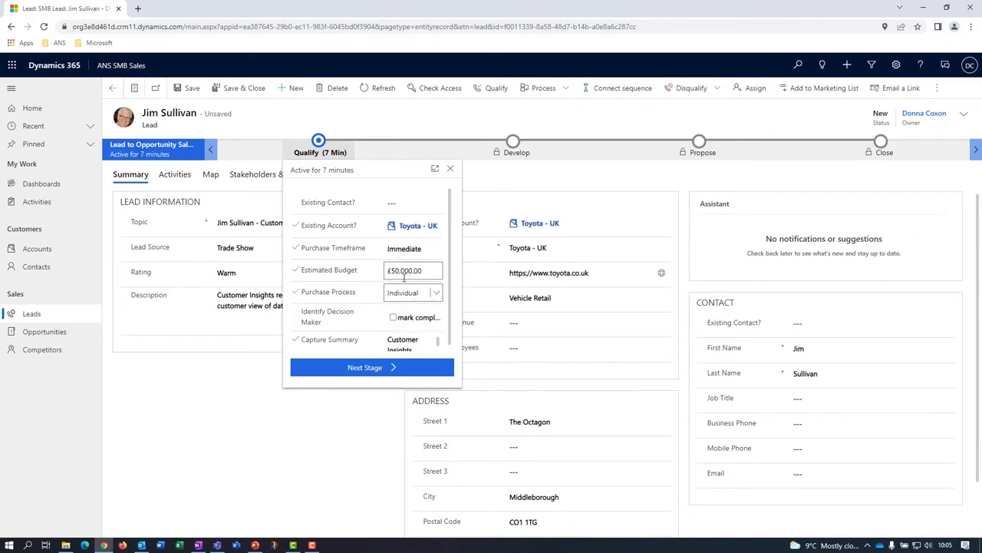
left_click(399, 317)
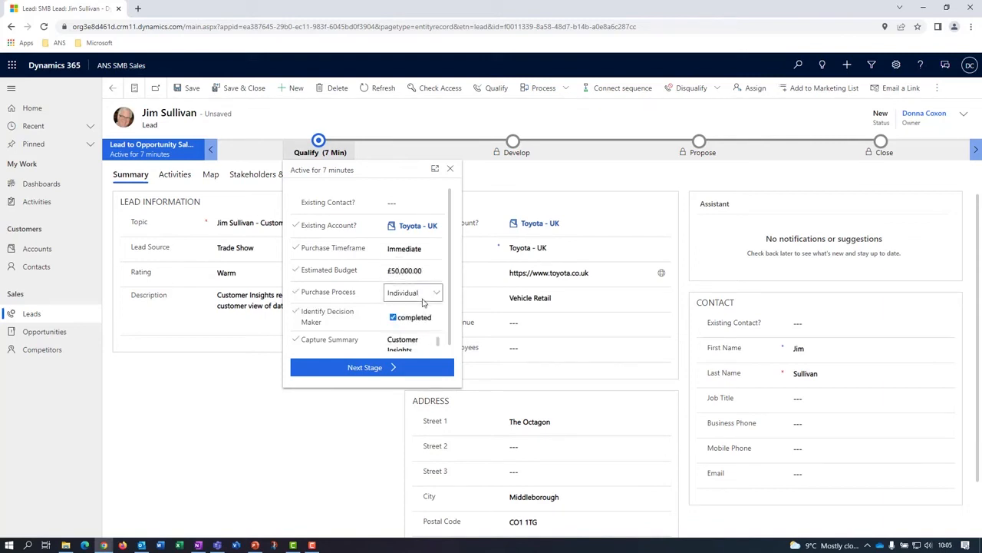
Close the Qualify stage details and qualify the Toyota - UK lead to convert it into an opportunity.
left_click(365, 371)
left_click(324, 148)
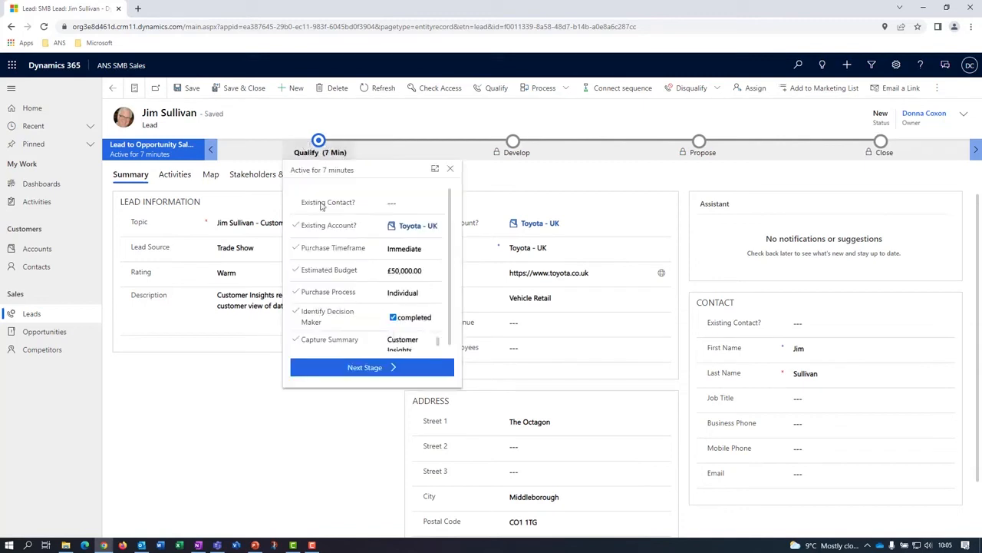
left_click(284, 441)
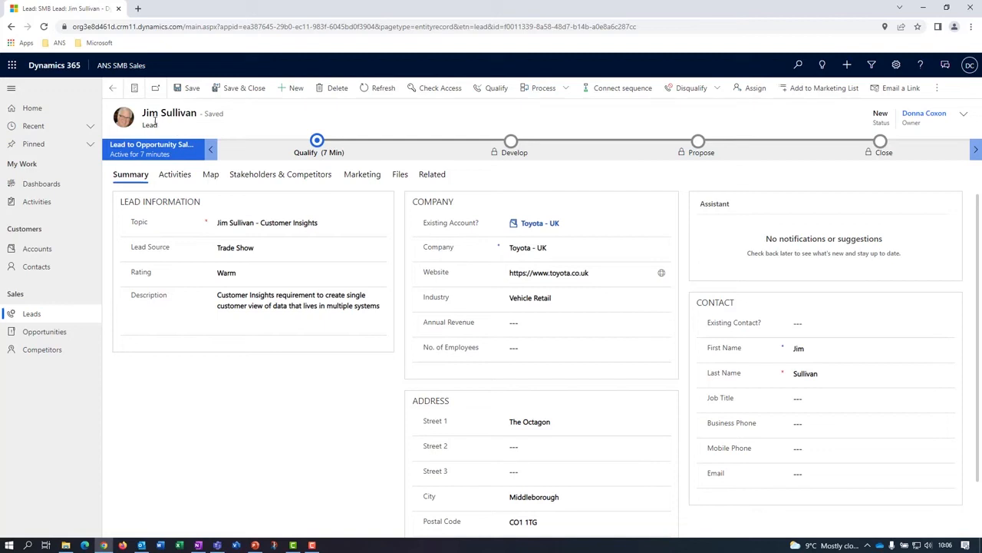
left_click(496, 90)
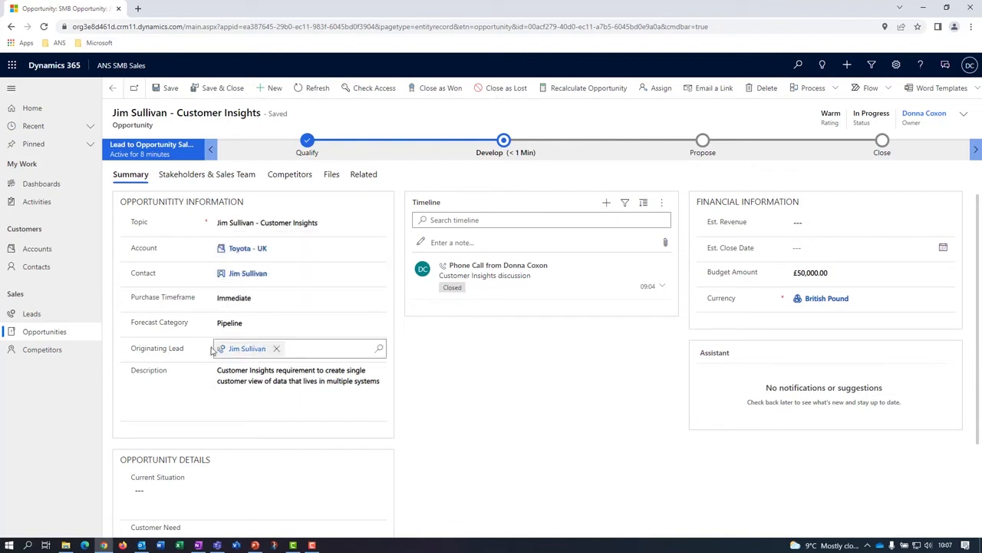
Set the opportunity's estimated revenue to 50000 and its estimated close date to 31/05/2022.
scroll(282, 375, "down", 1)
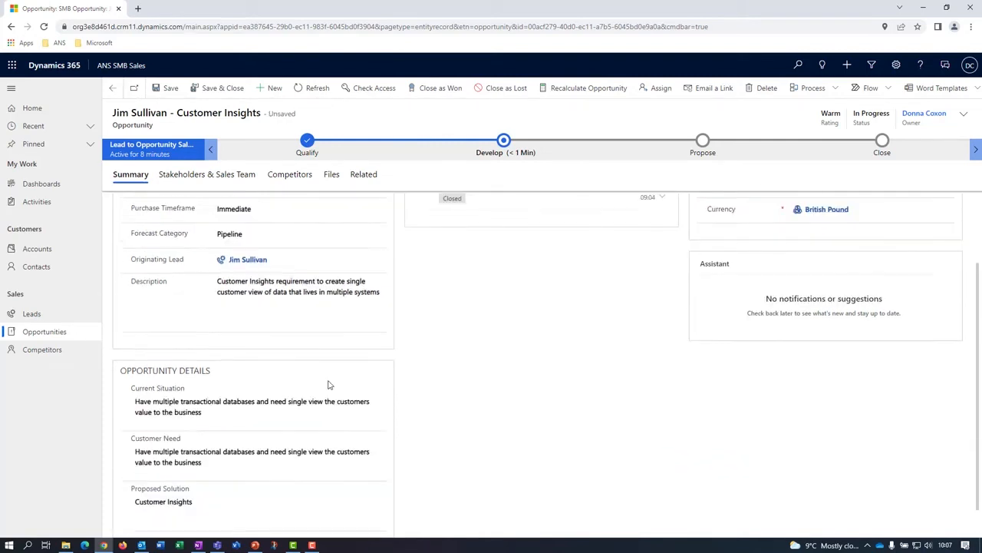
scroll(329, 384, "up", 1)
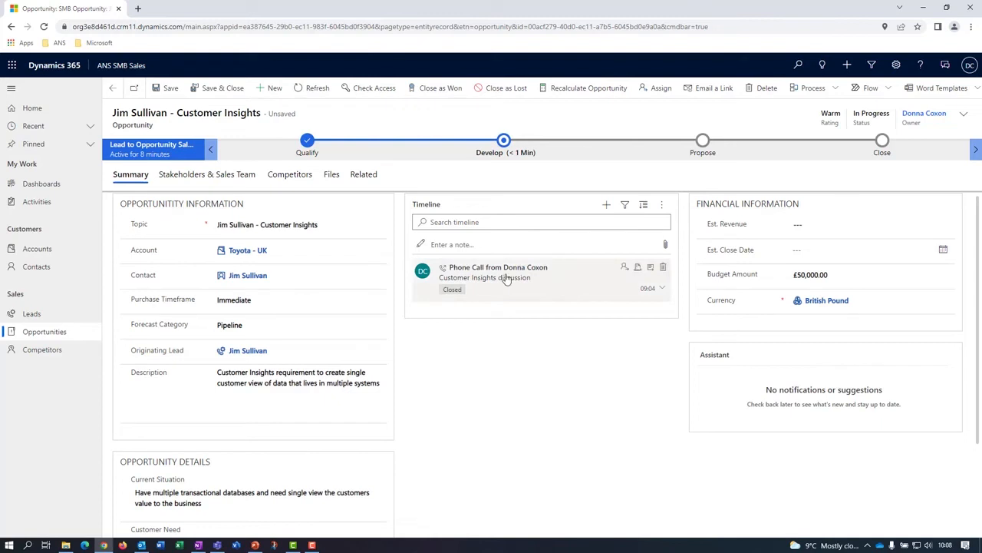
left_click(829, 223)
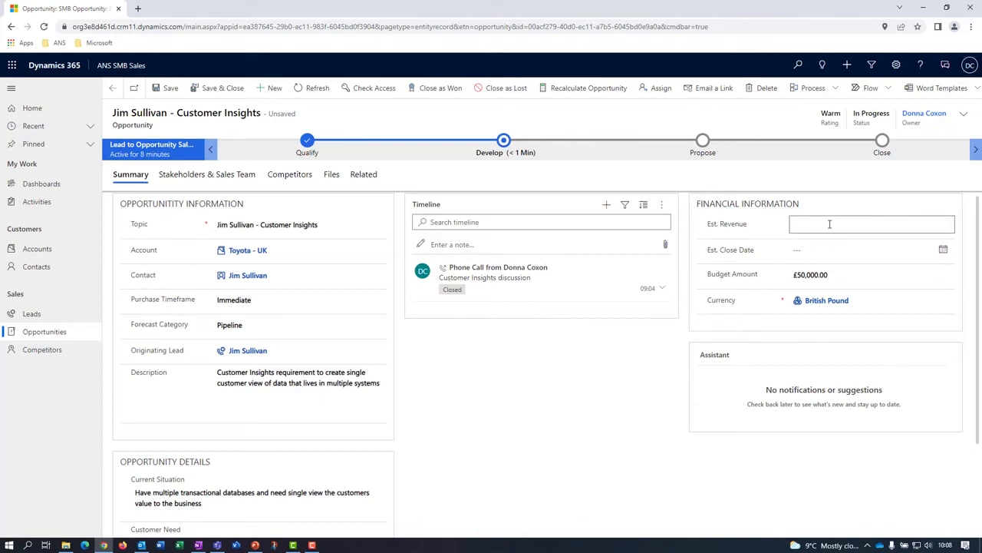
type("50000")
left_click(833, 251)
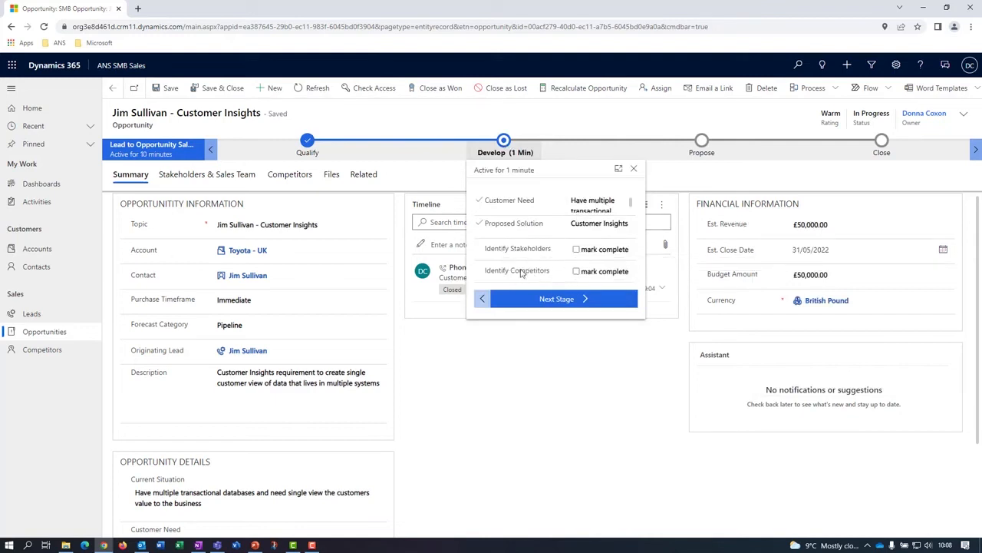
Review the opportunity's stakeholders, including the influencer's contact record, along with its sales team and competitors.
left_click(582, 510)
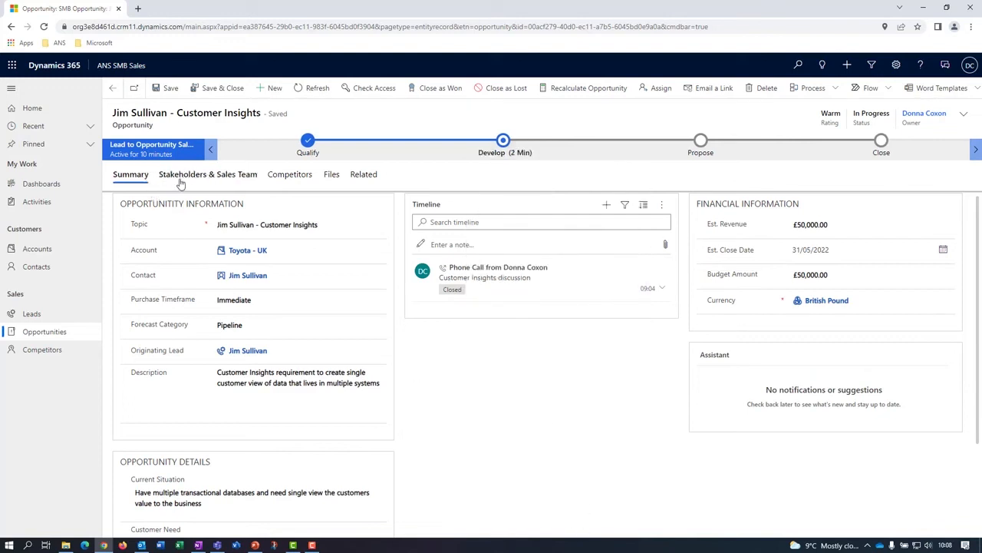
left_click(221, 174)
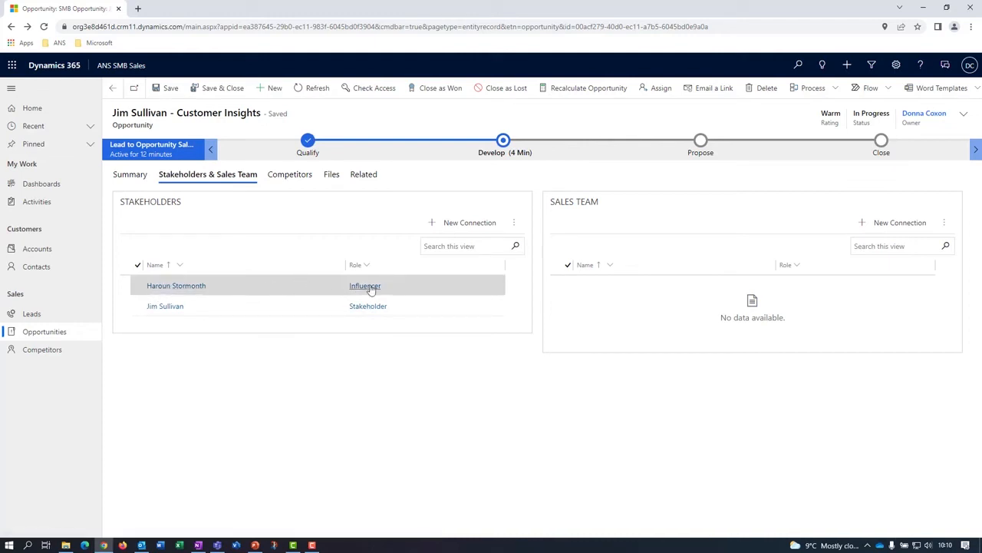
left_click(178, 286)
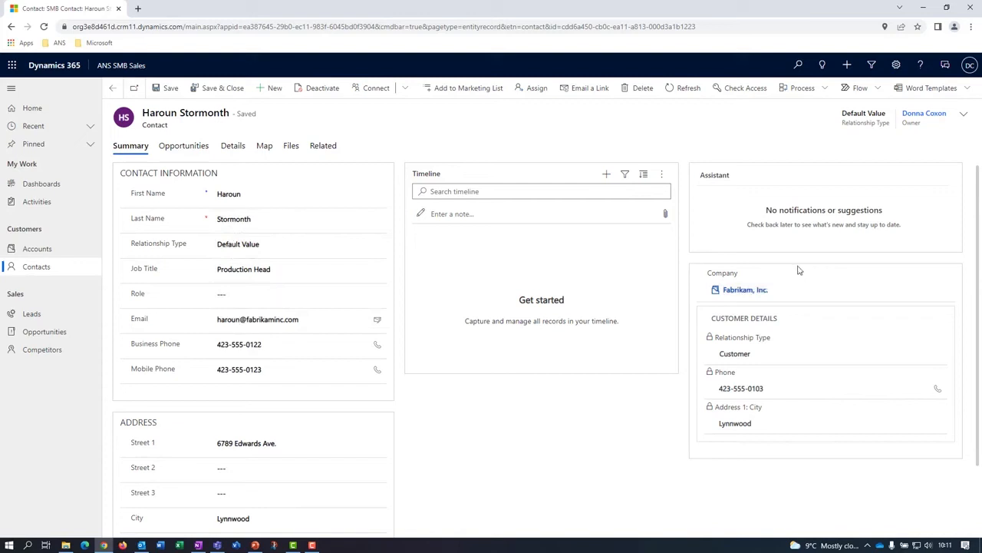
left_click(802, 290)
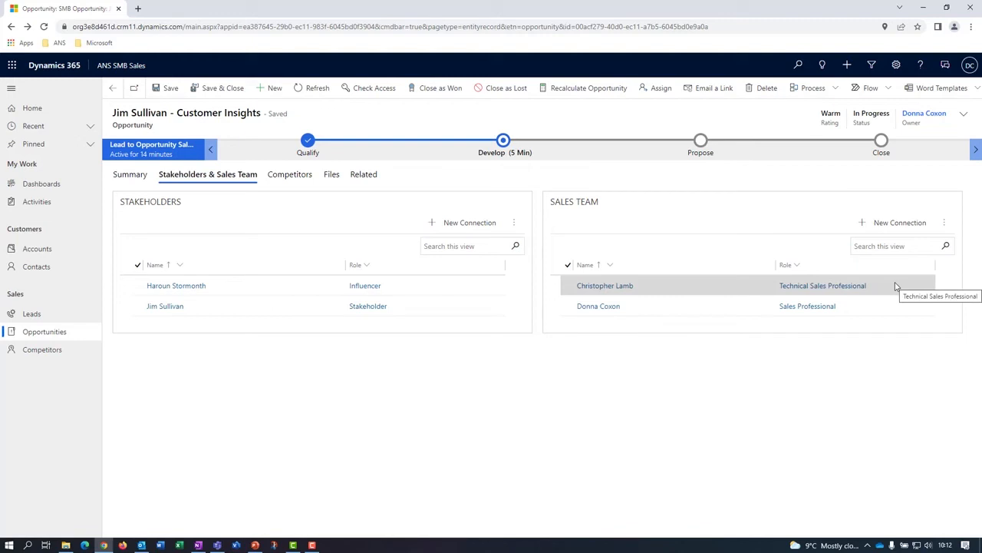
left_click(285, 177)
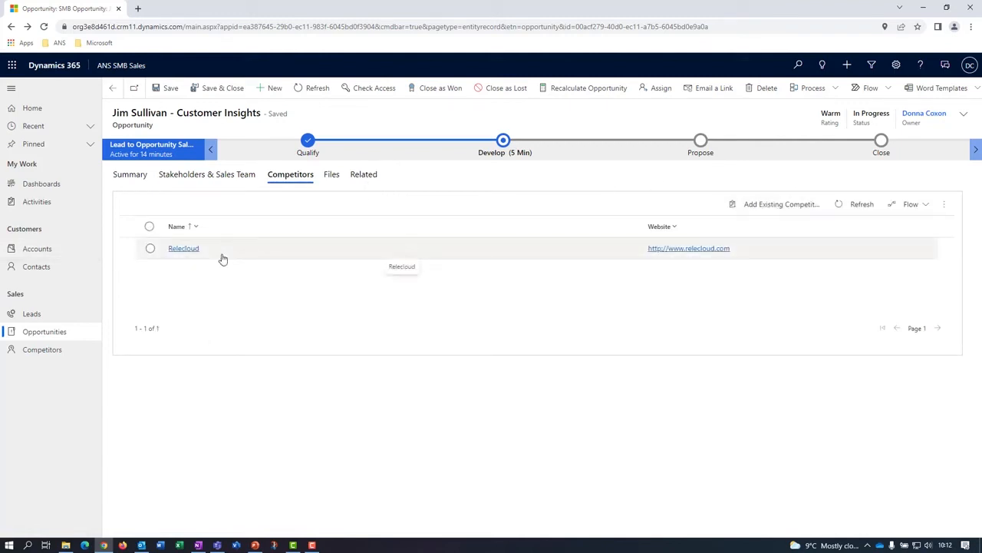
Mark Identify Stakeholders and Identify Competitors as completed in the Develop stage and advance the opportunity to Propose.
left_click(119, 175)
left_click(504, 146)
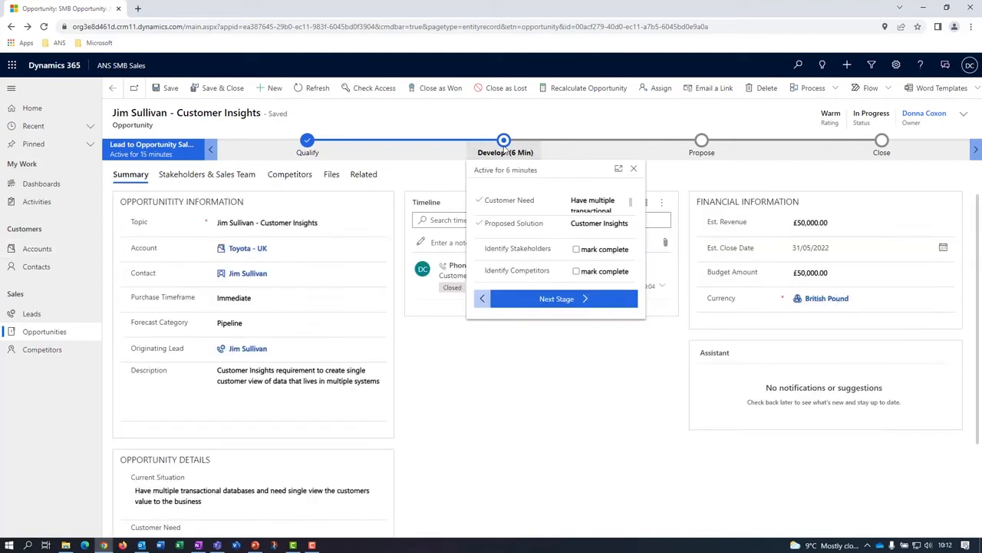
left_click(587, 252)
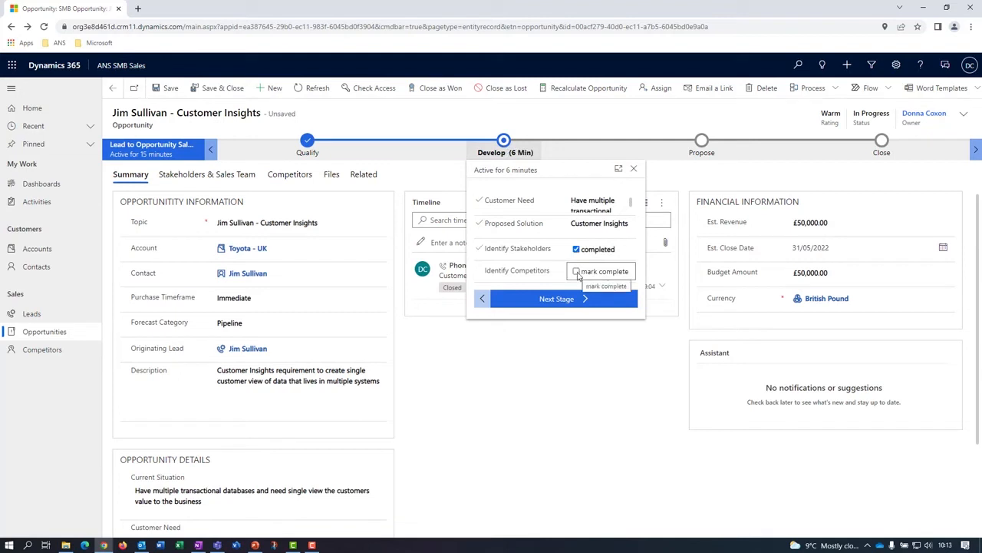
left_click(577, 273)
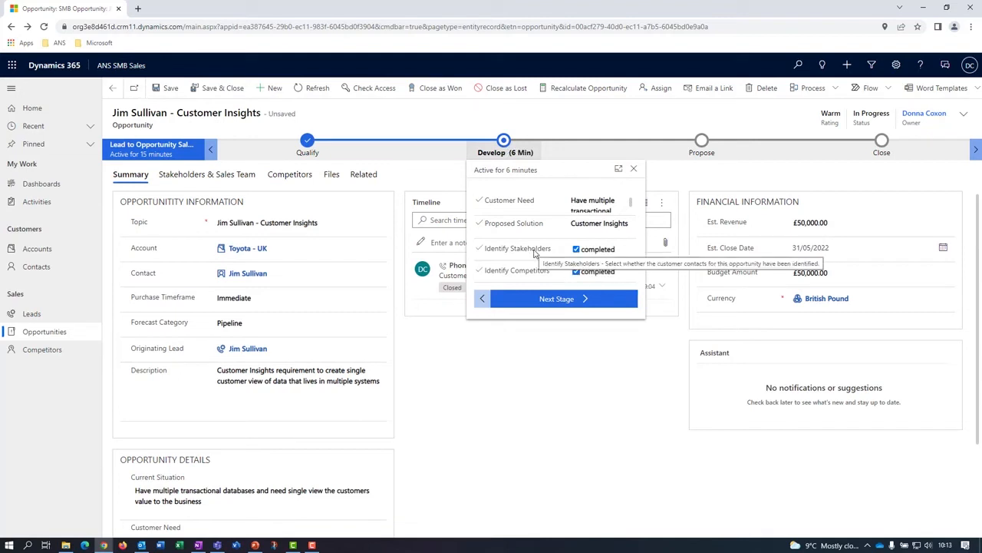
left_click(564, 301)
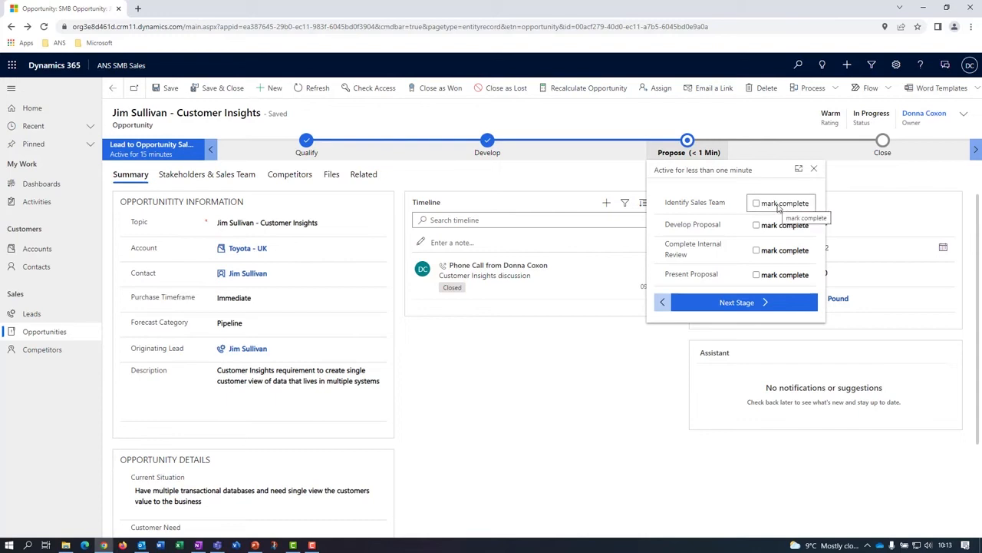
Mark Identify Sales Team as completed in the Propose stage and start a new email activity for the opportunity's timeline.
left_click(778, 204)
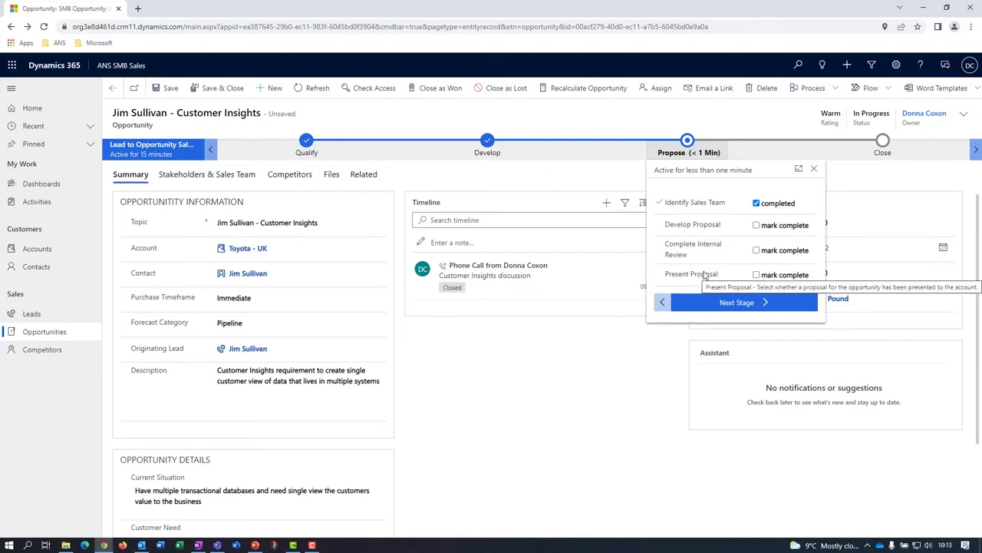
left_click(550, 400)
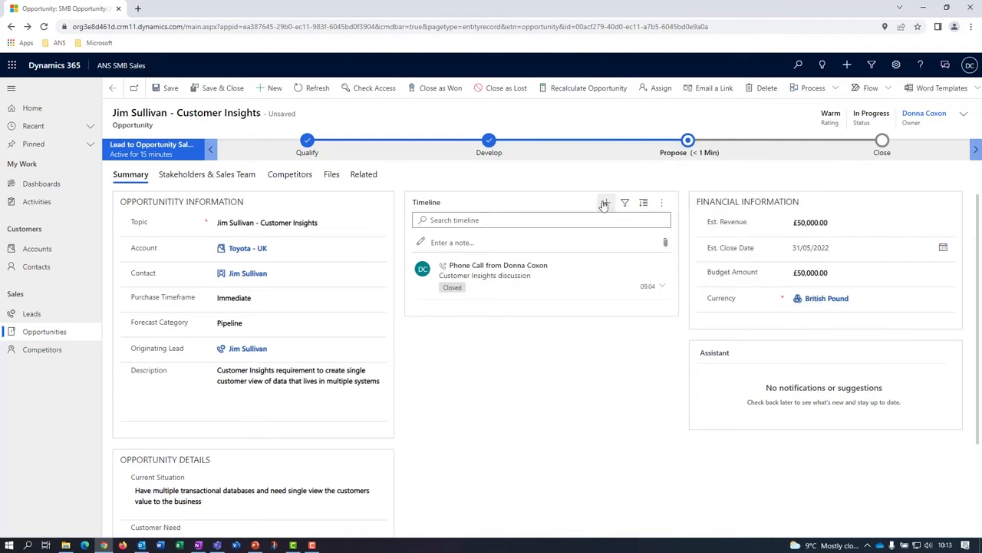
left_click(604, 203)
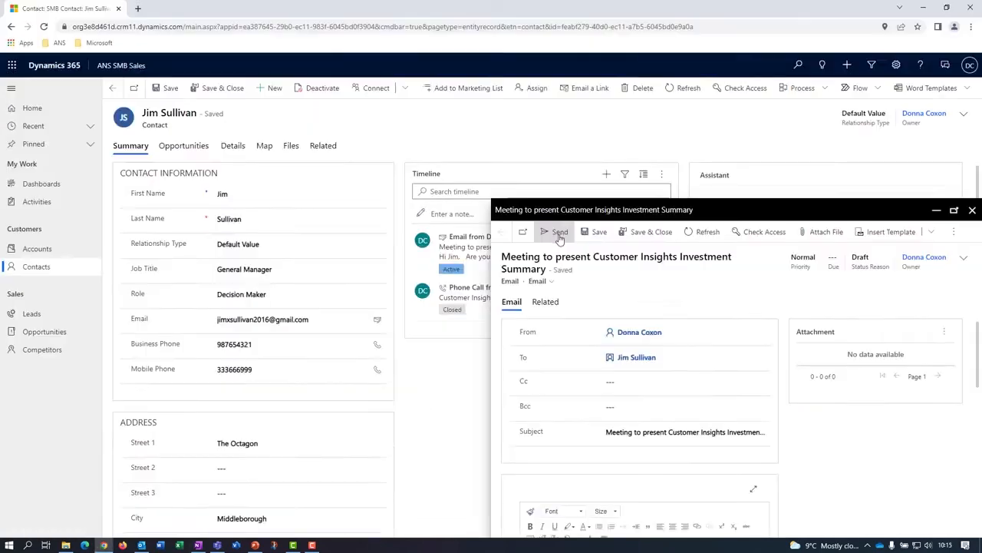
left_click(556, 232)
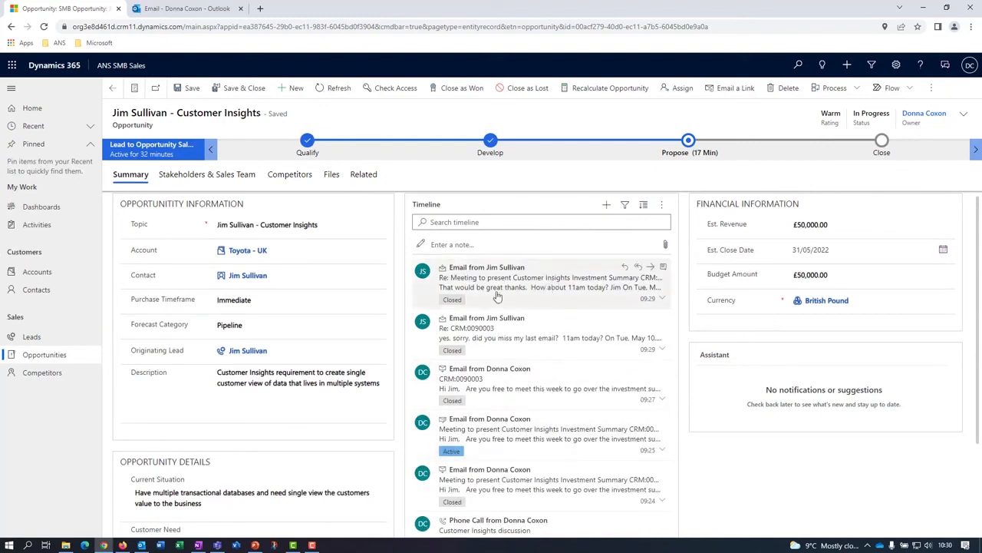
Read the customer's latest email reply in the timeline and create a Customer Insights meeting for 10/05/2022 at 11:00.
left_click(536, 288)
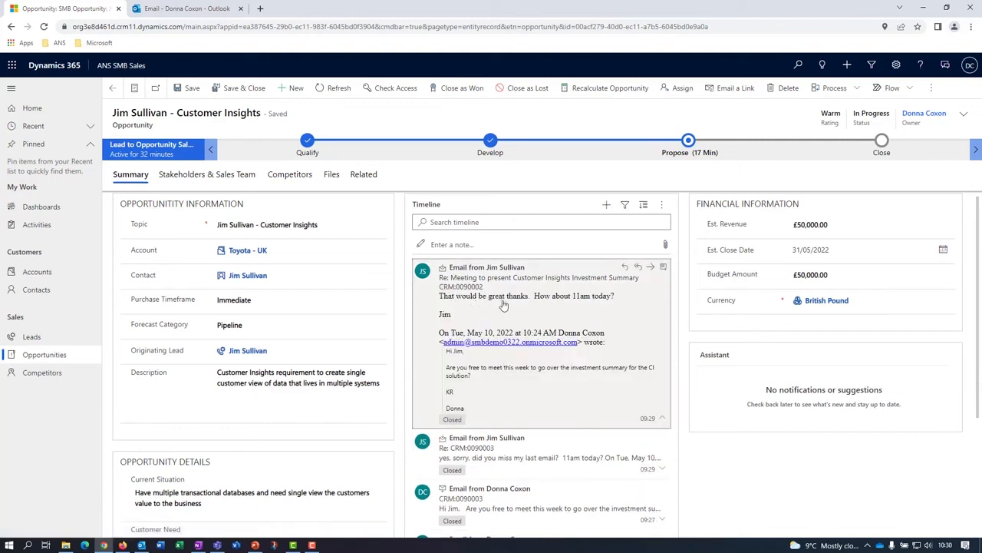
left_click(602, 310)
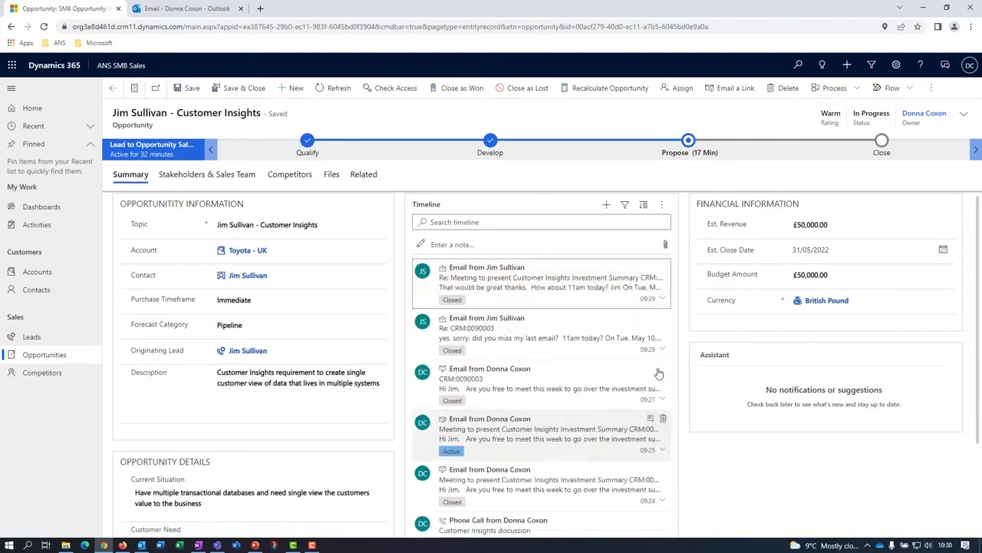
left_click(607, 205)
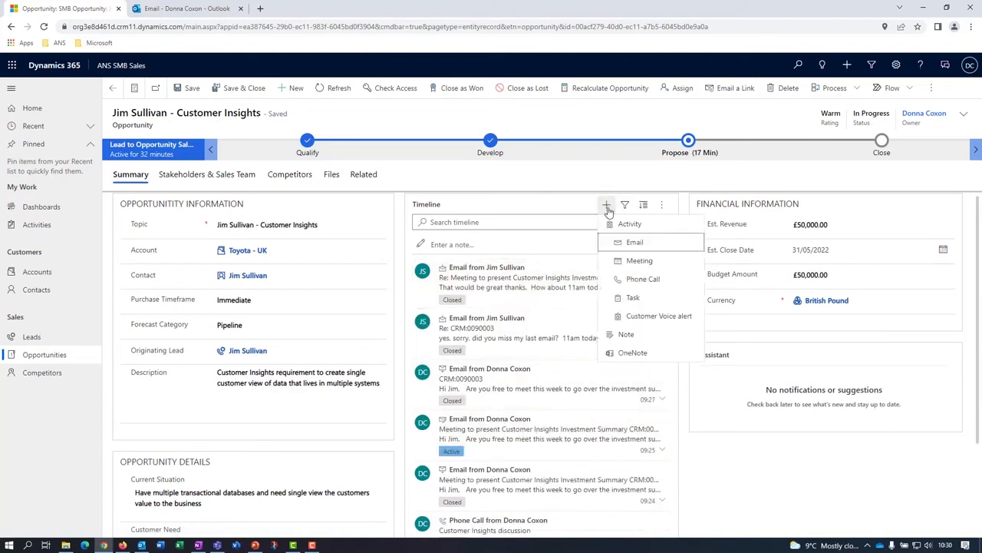
left_click(637, 261)
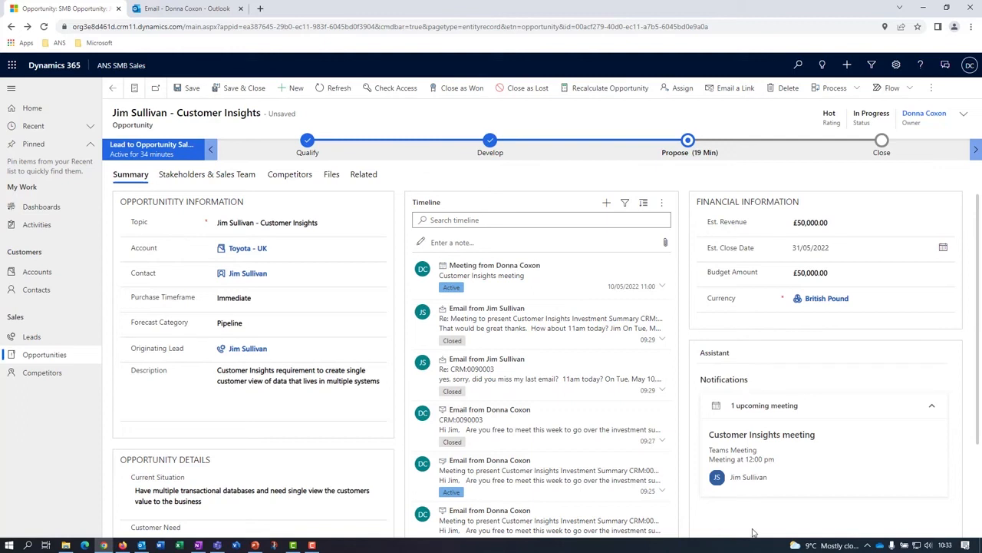
Mark Develop Proposal, Complete Internal Review and Present Proposal as completed in the Propose stage and advance the opportunity to Close.
left_click(688, 152)
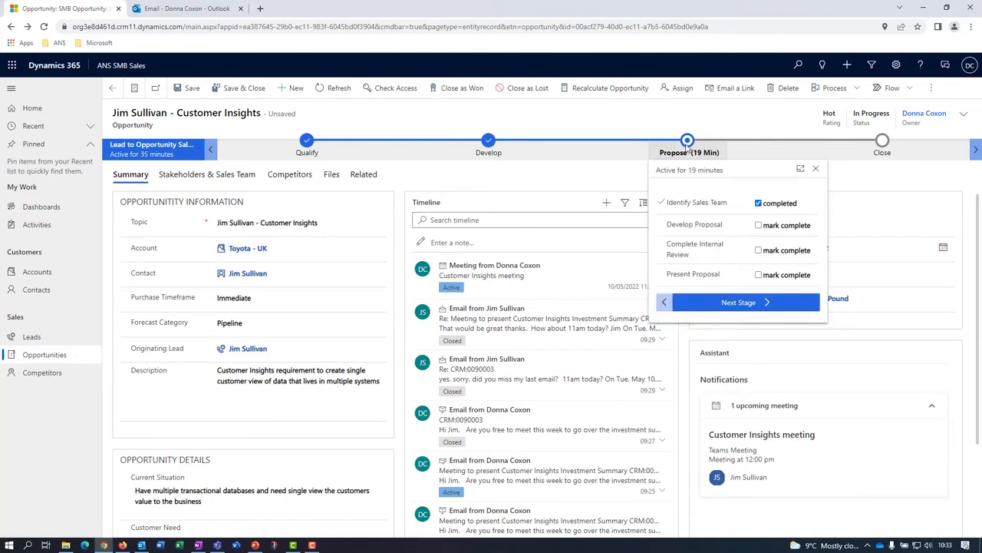
left_click(783, 227)
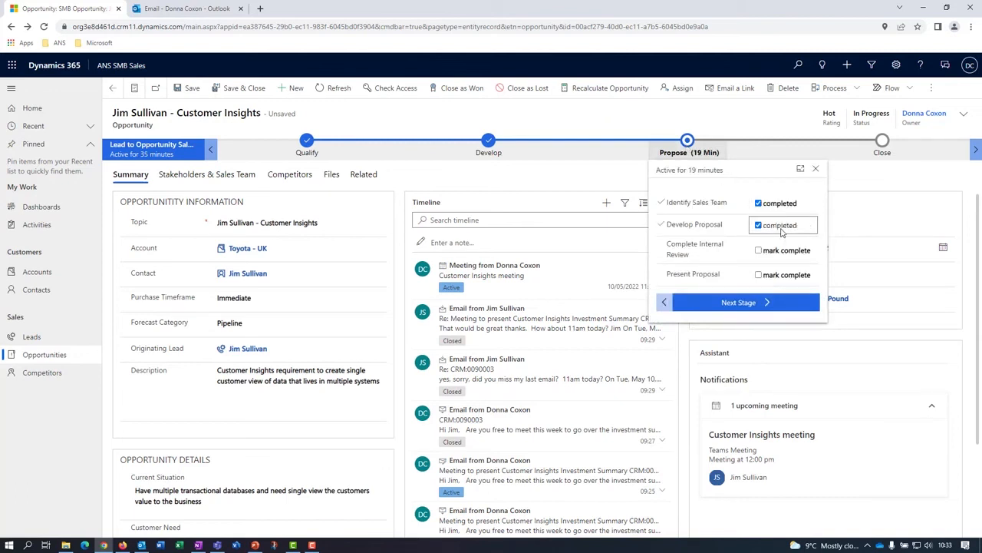
left_click(783, 251)
left_click(778, 279)
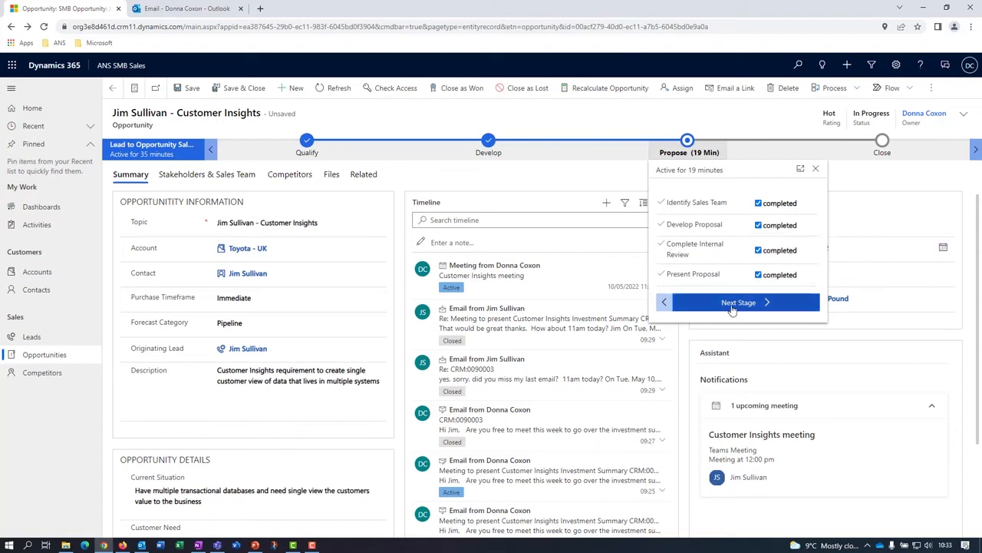
left_click(737, 303)
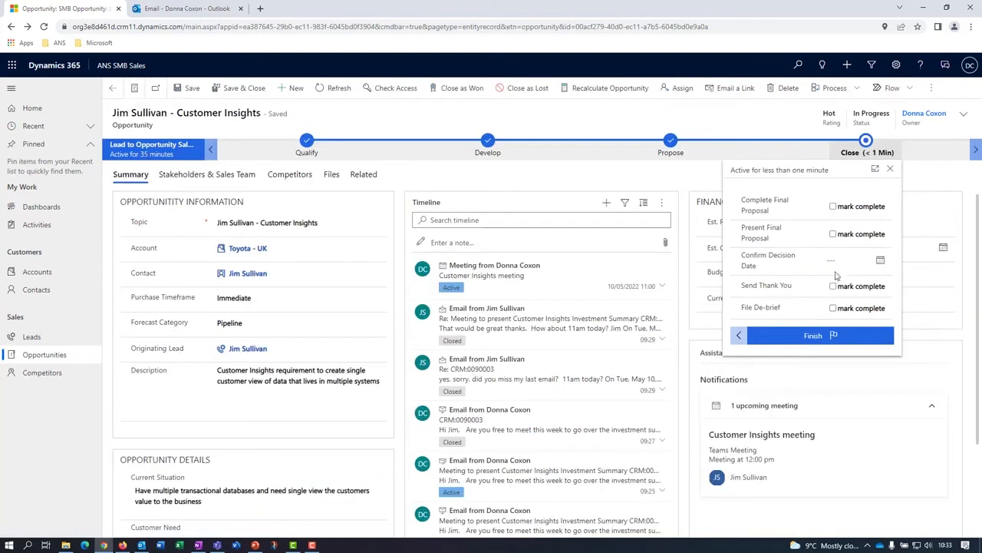
Mark Complete Final Proposal and Present Final Proposal as completed in the Close stage and set the decision date to 10/05/2022.
left_click(855, 210)
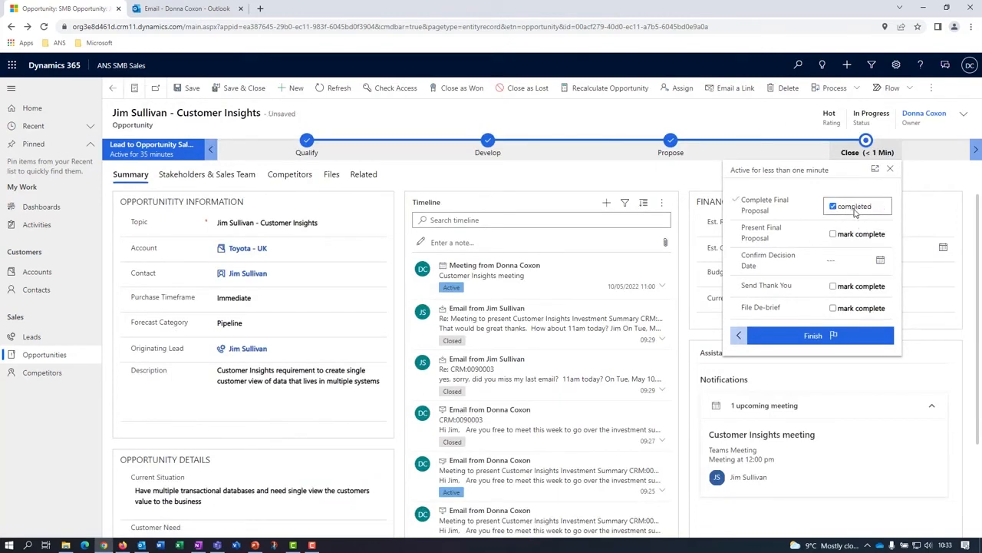
left_click(835, 234)
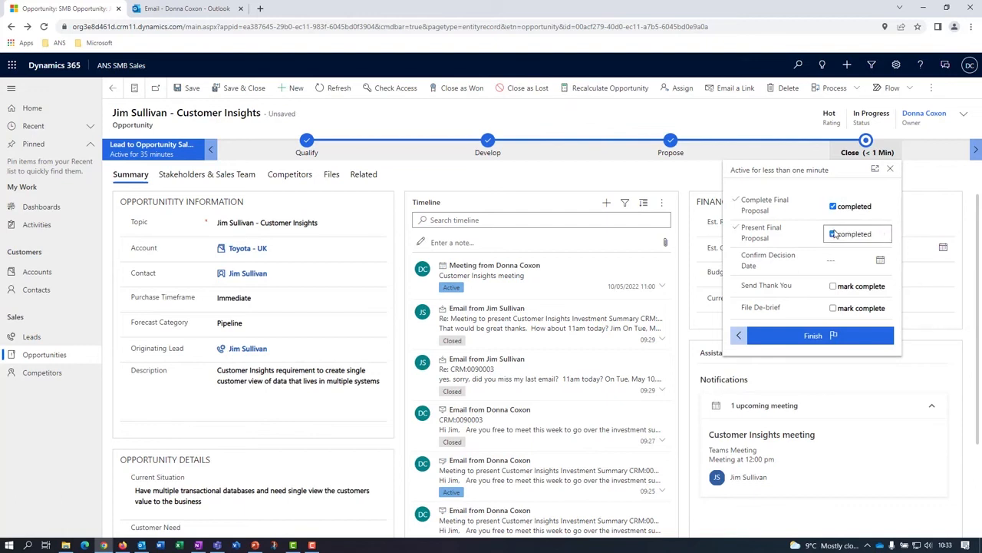
left_click(880, 261)
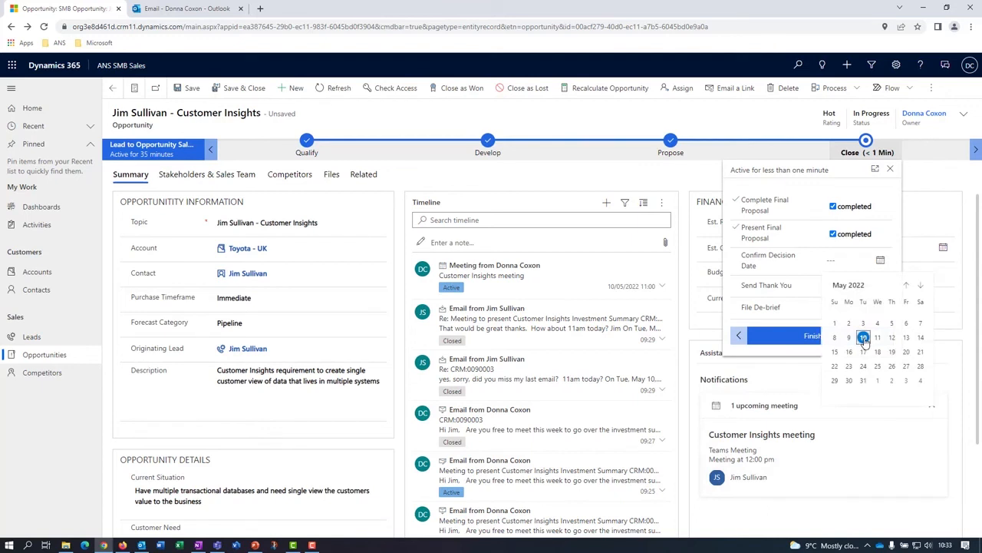
left_click(864, 339)
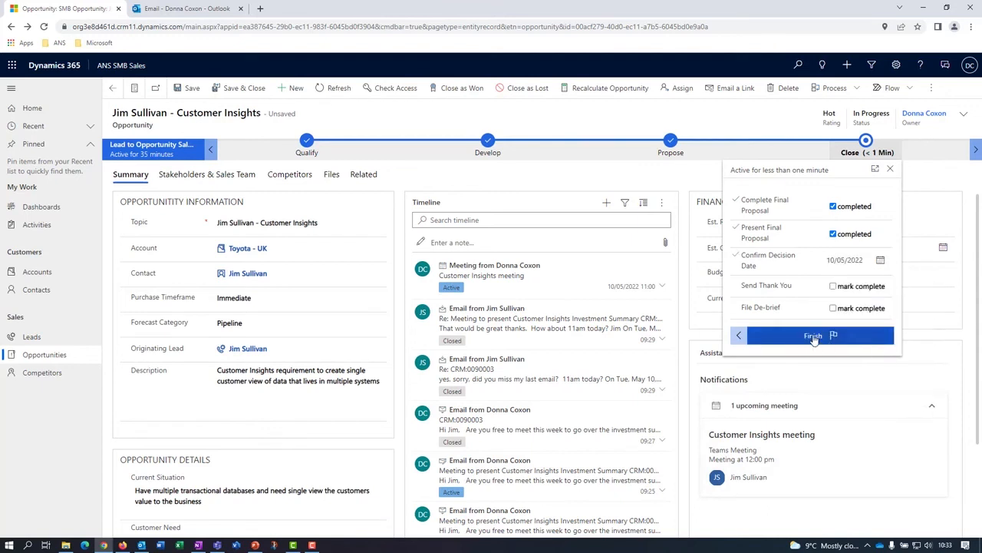
Mark Send Thank You and File De-brief as completed and finish the Lead to Opportunity sales process.
left_click(833, 286)
left_click(833, 308)
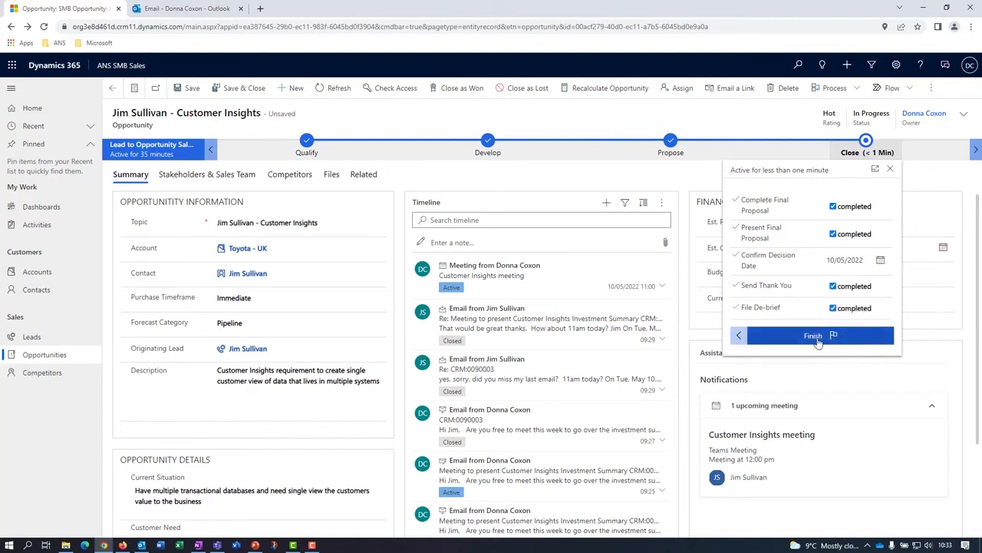
left_click(816, 336)
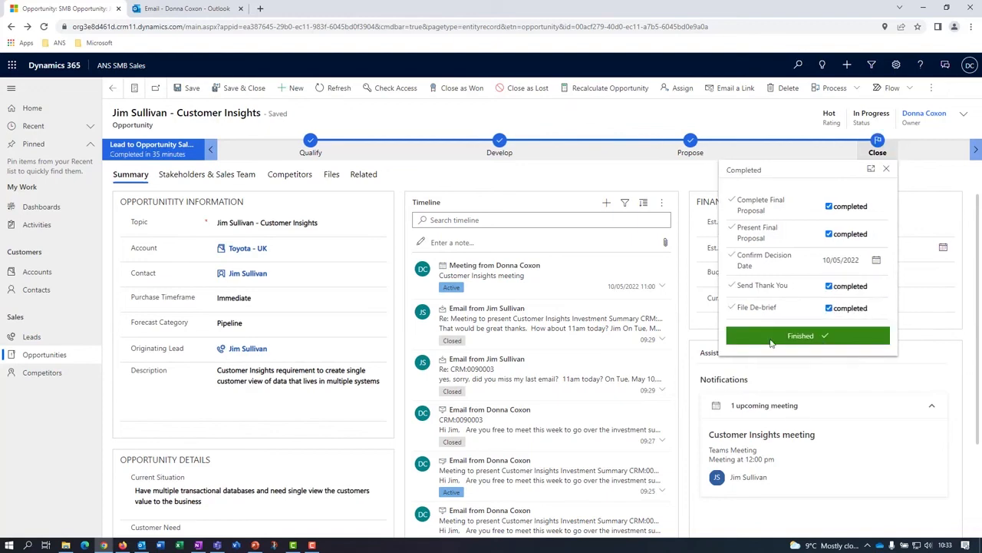
scroll(981, 497, "down", 3)
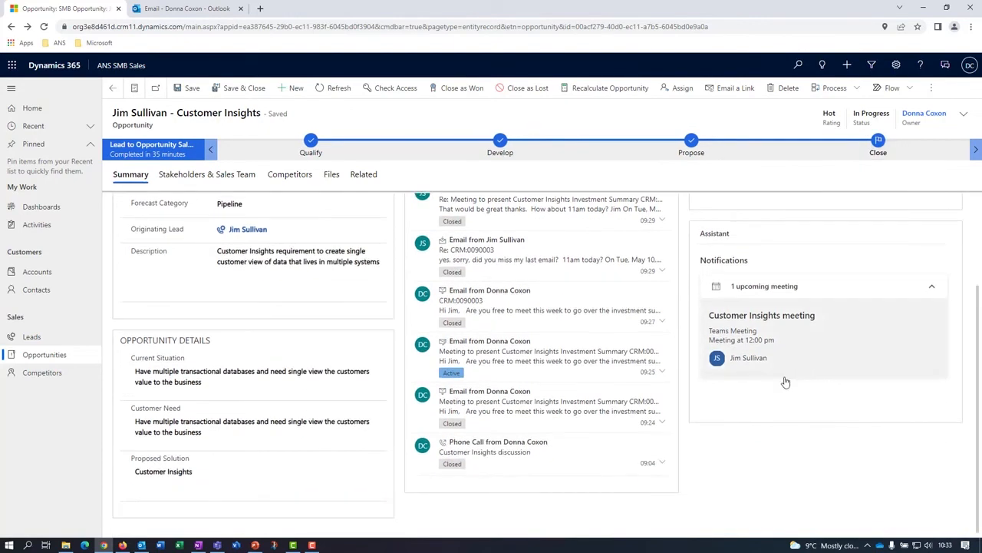
Close the Customer Insights opportunity as Won with an actual revenue of £49,500.00.
scroll(785, 382, "up", 3)
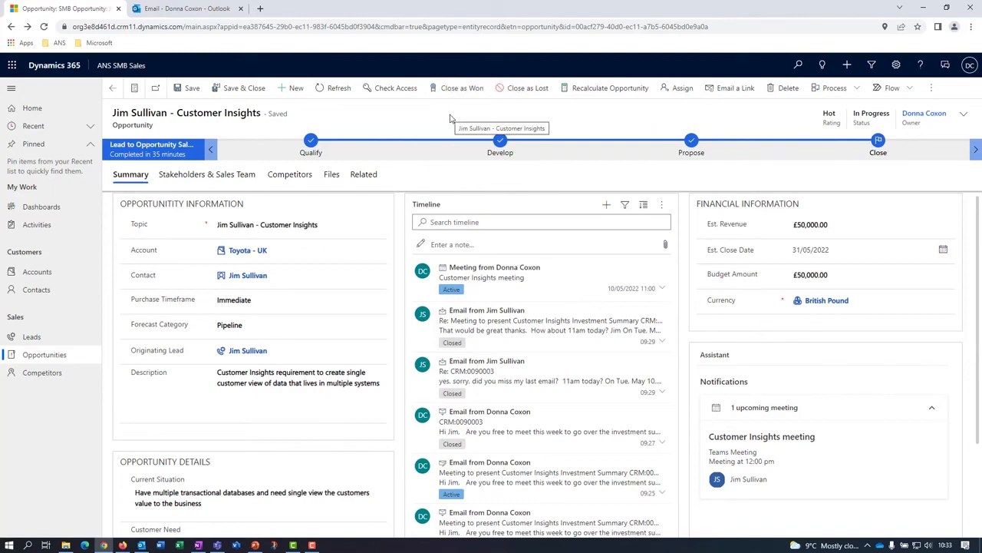
left_click(461, 88)
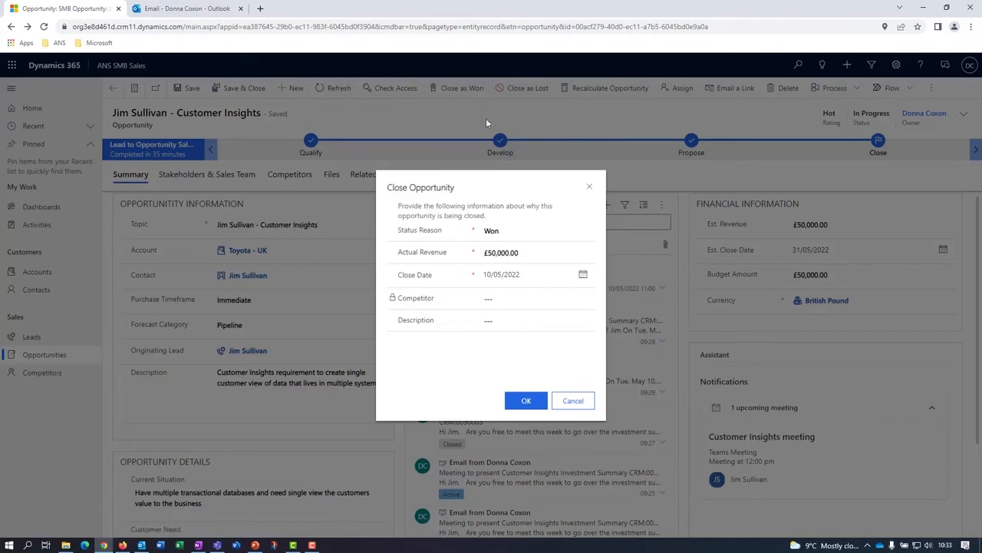
left_click(525, 257)
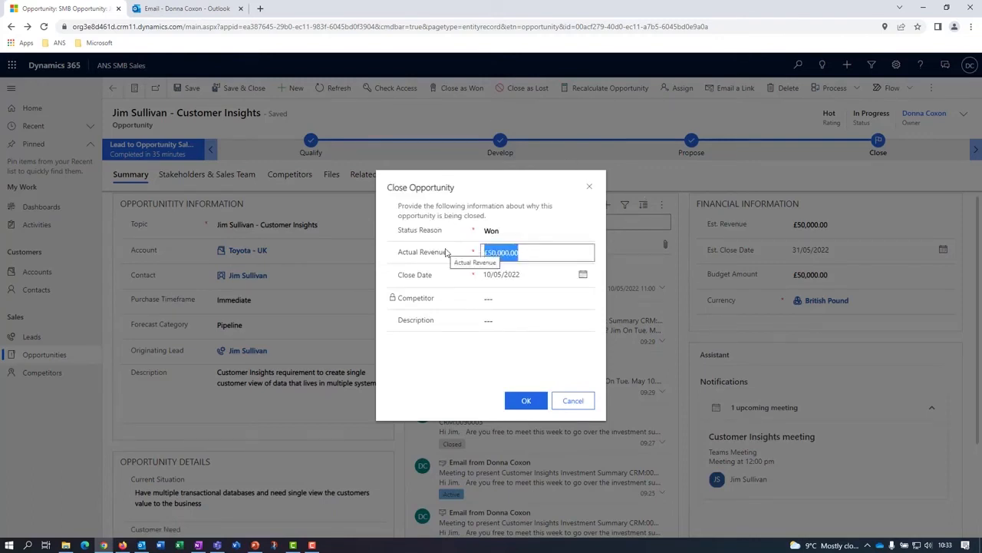
type("49500.00")
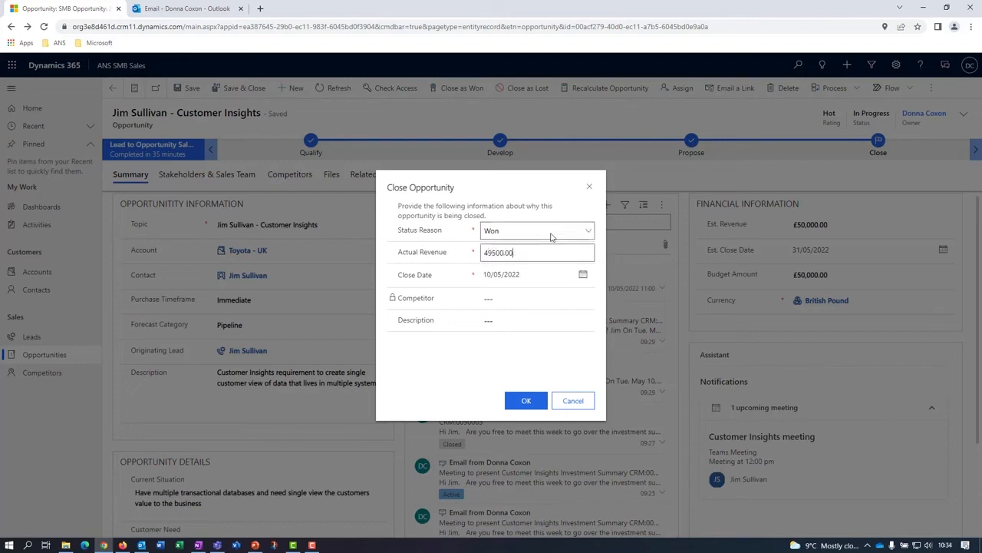
left_click(524, 300)
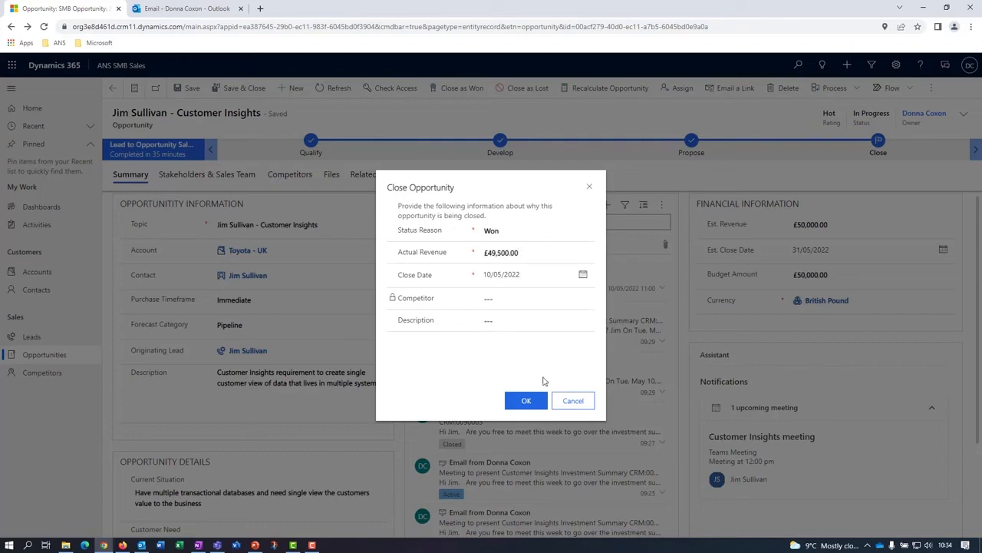
left_click(527, 400)
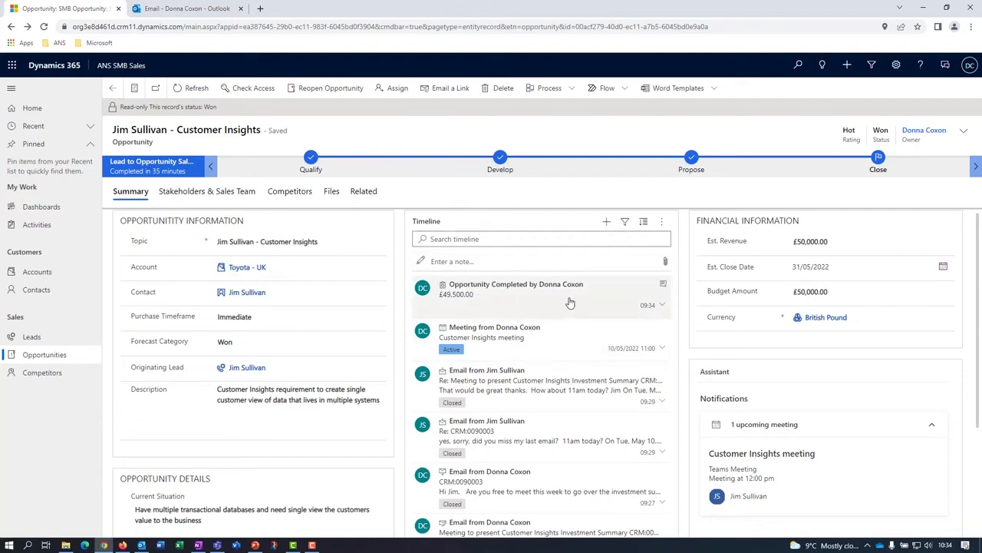
Review the closed opportunity's timeline and list the opportunities with the Won Opportunities view.
scroll(572, 342, "down", 3)
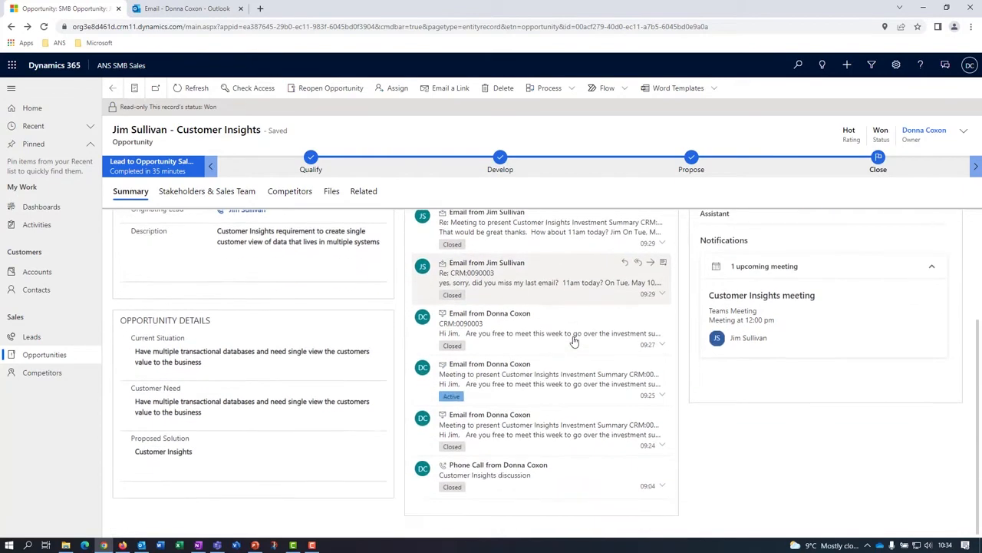
scroll(572, 341, "up", 3)
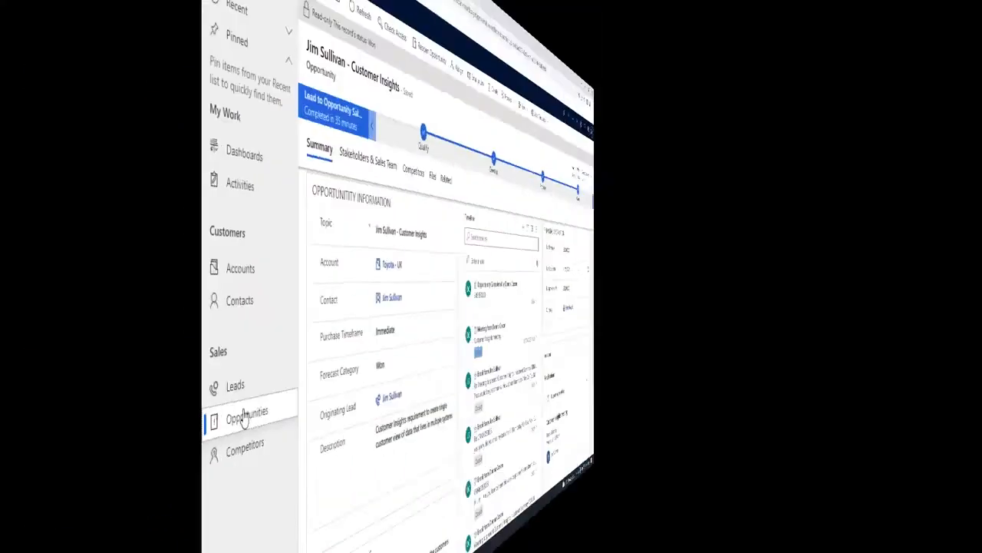
left_click(42, 354)
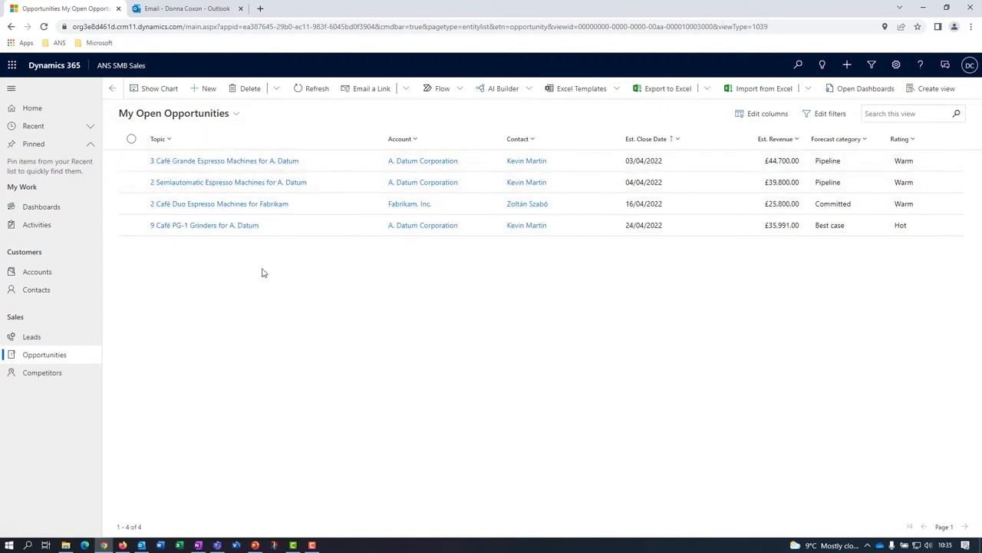
left_click(237, 115)
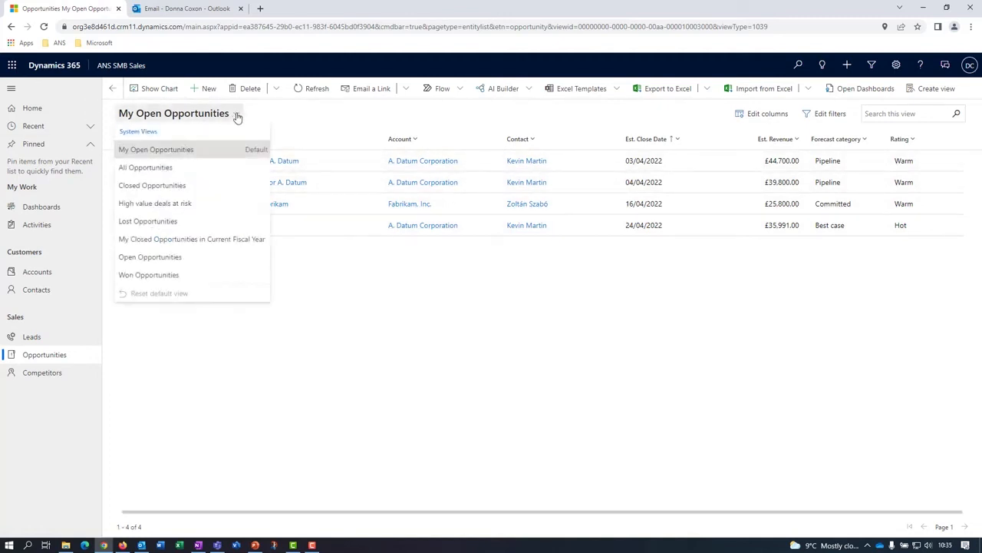
left_click(150, 275)
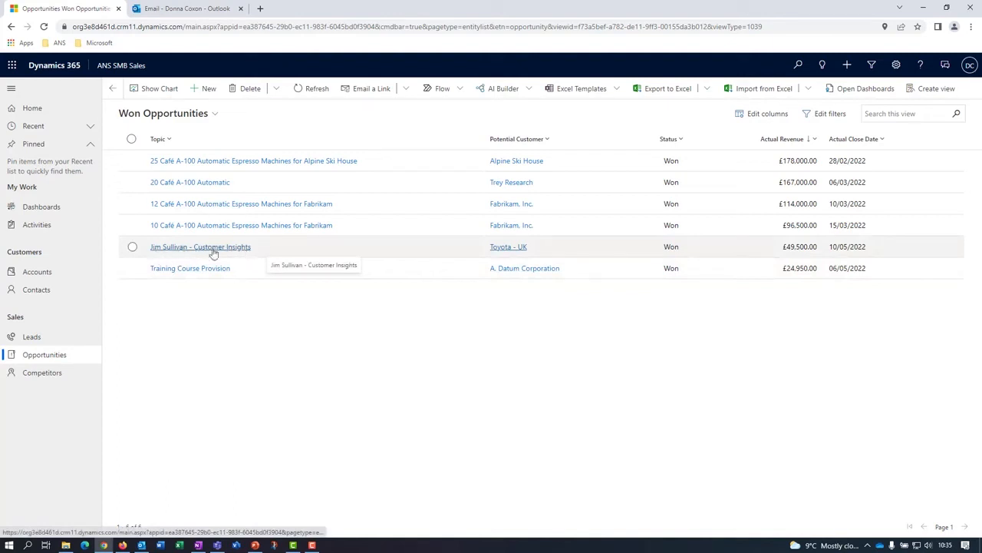
Open the Toyota - UK account from the won deal and show its related opportunities in the Won Opportunities view.
left_click(505, 248)
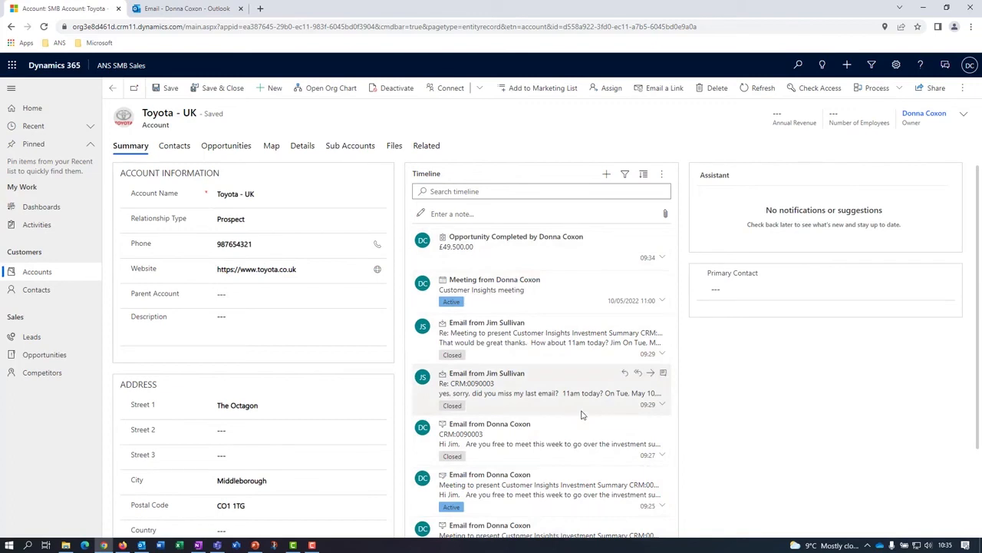
left_click(243, 149)
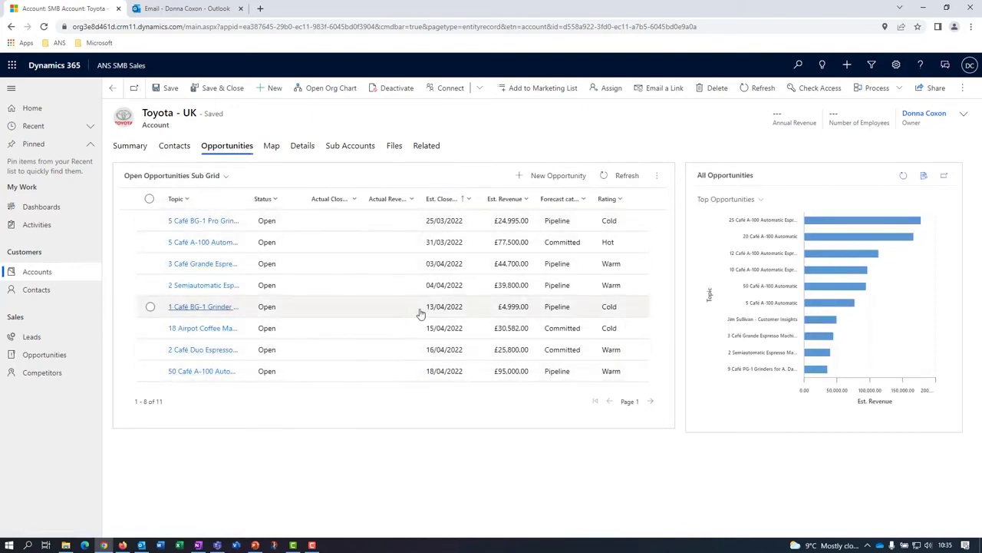
left_click(223, 176)
left_click(179, 242)
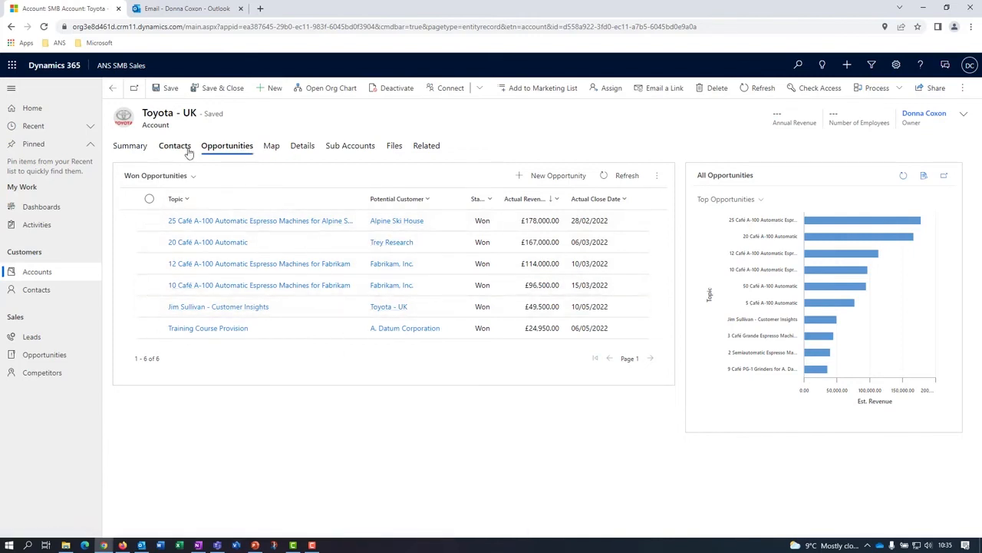
Open the accounts list and switch it to the Active Accounts view.
left_click(32, 272)
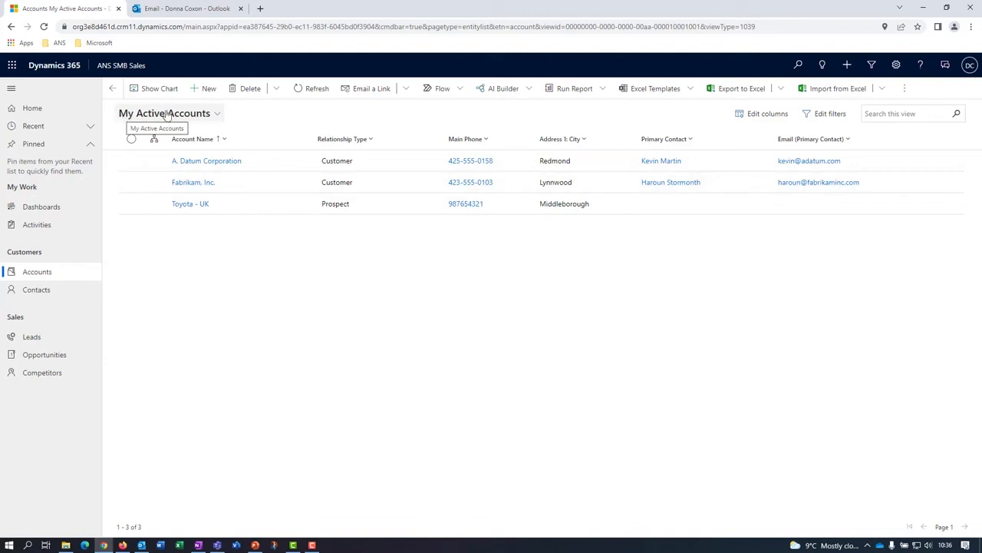
left_click(218, 115)
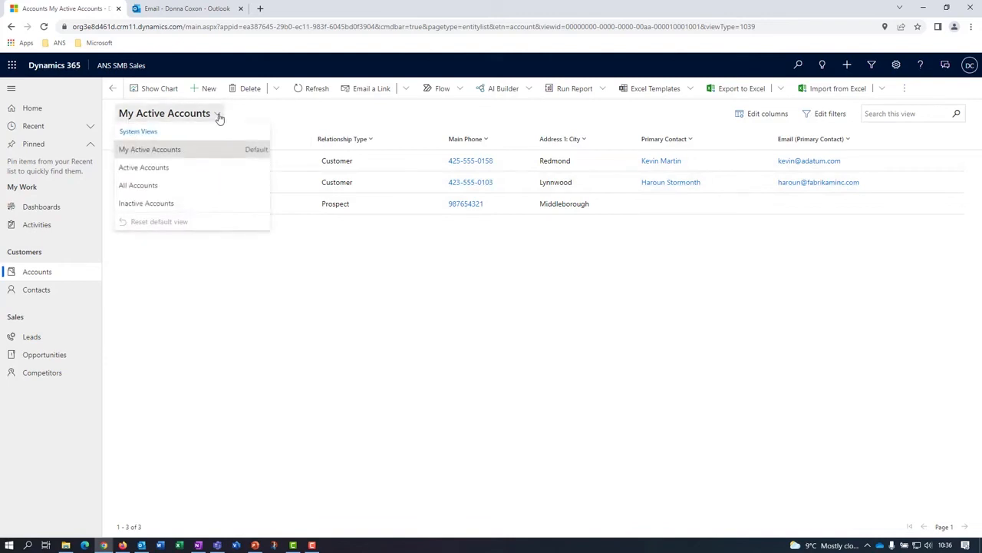
left_click(153, 168)
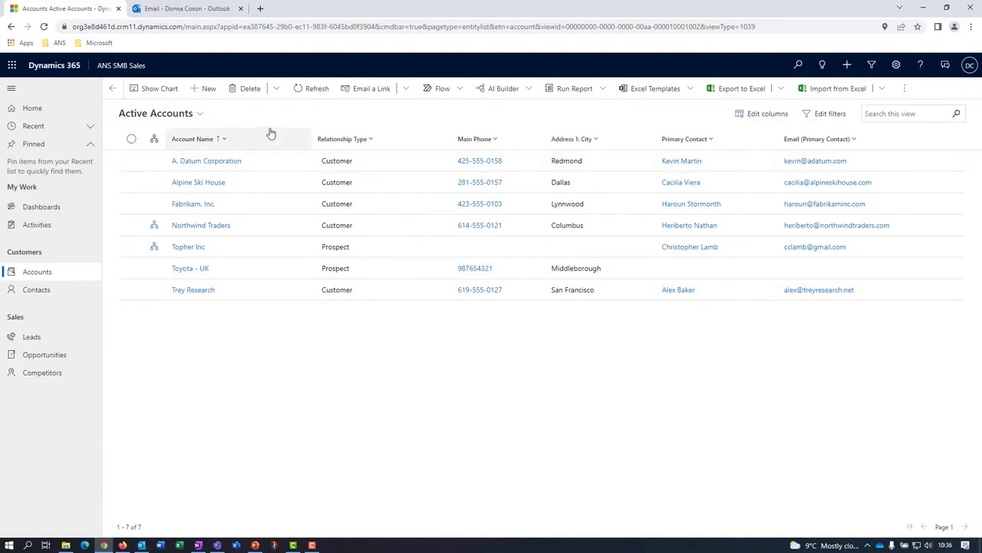
View the account hierarchy of Northwind Traders and the org chart from its account record.
left_click(154, 227)
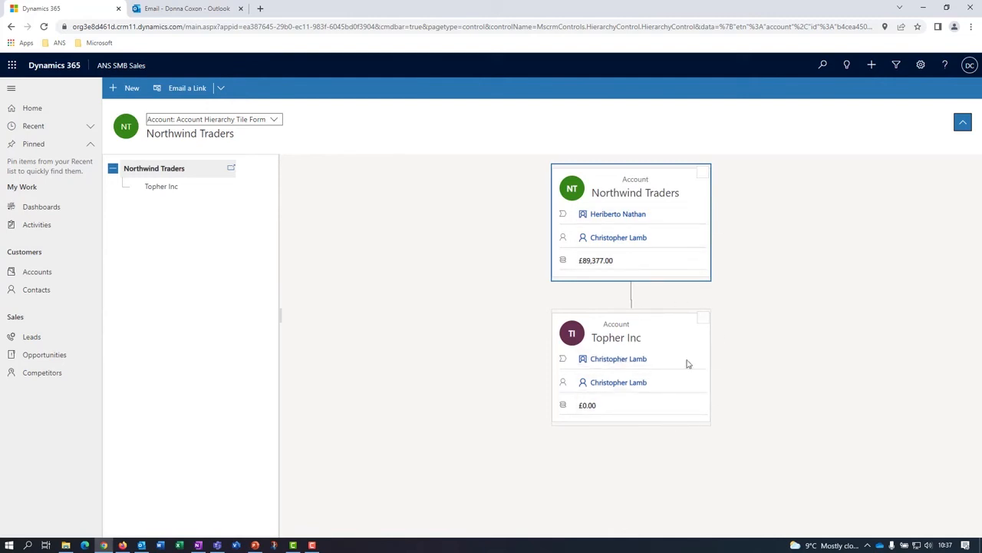
left_click(35, 274)
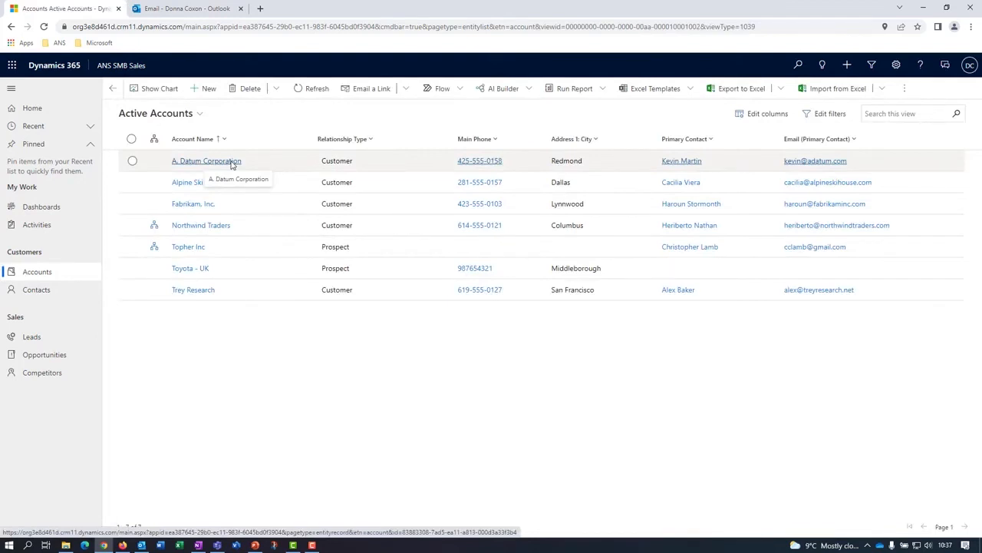
left_click(200, 227)
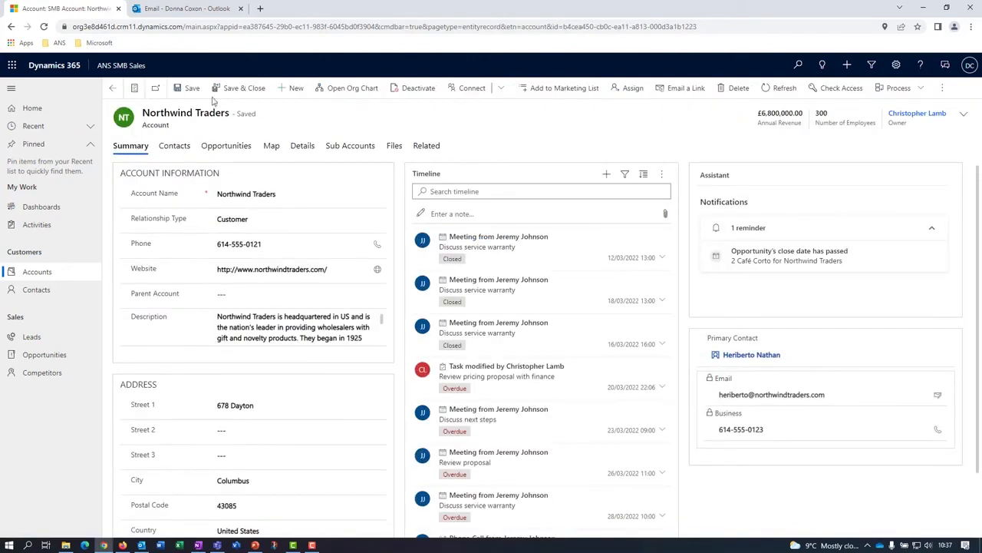
left_click(351, 89)
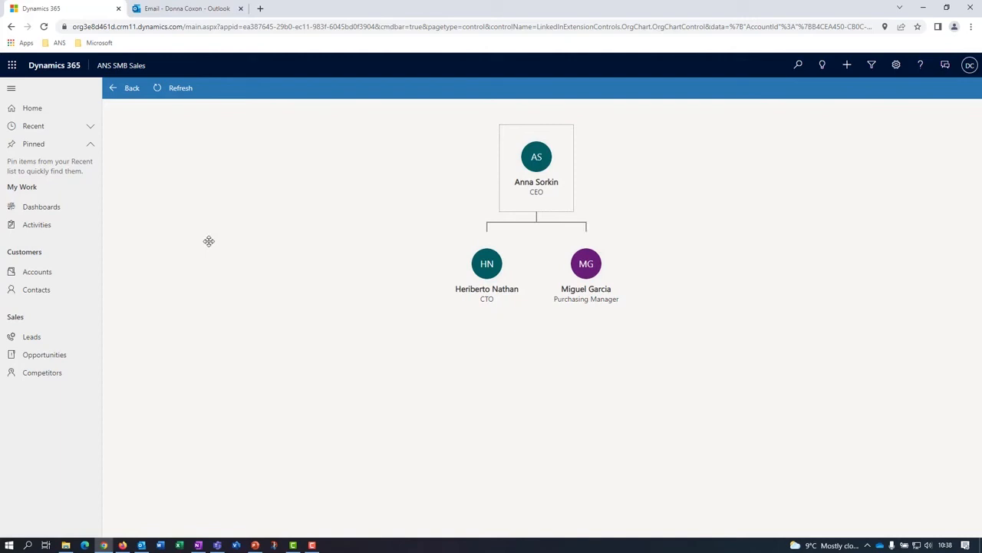
Open the My Activities list and filter it to overdue activities of the Phone Call type.
left_click(37, 221)
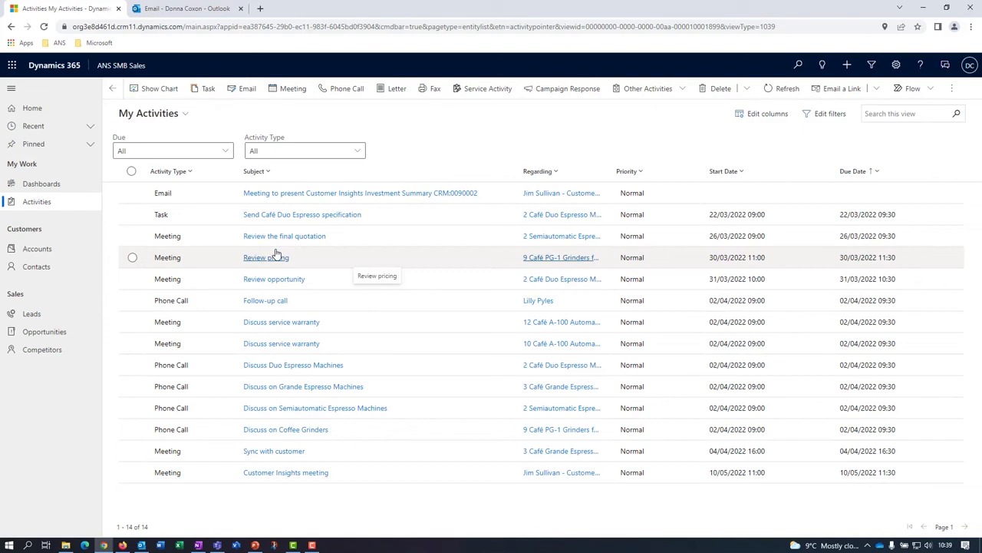
left_click(32, 206)
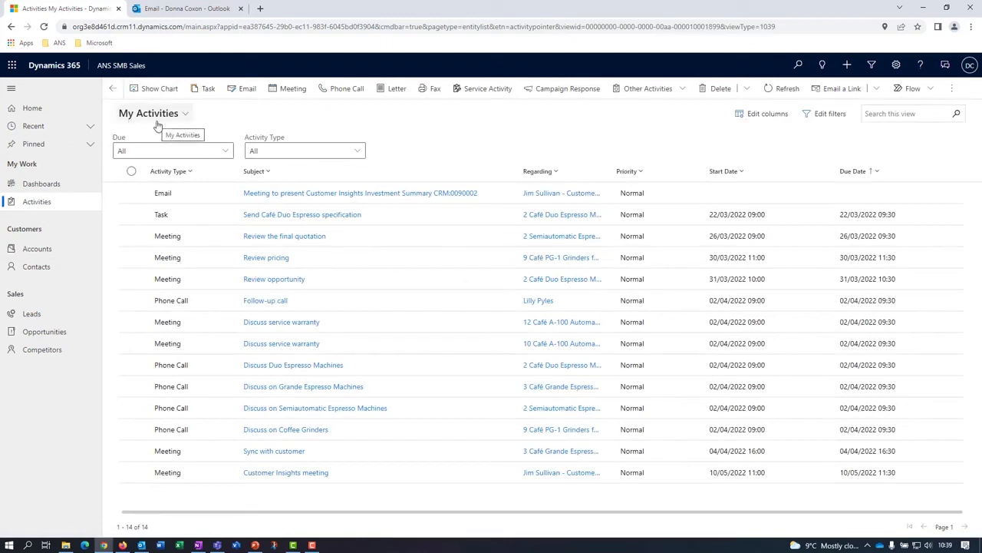
left_click(185, 115)
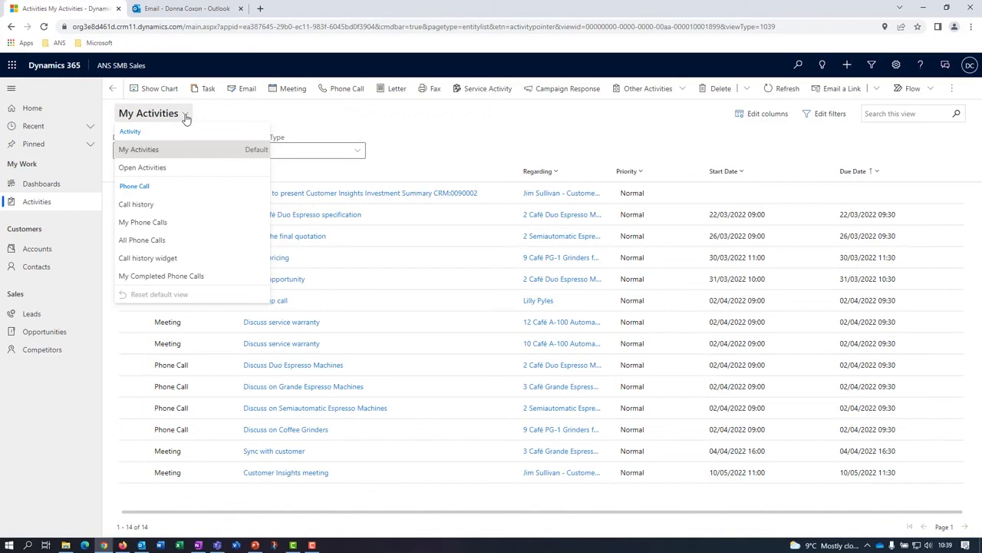
left_click(271, 120)
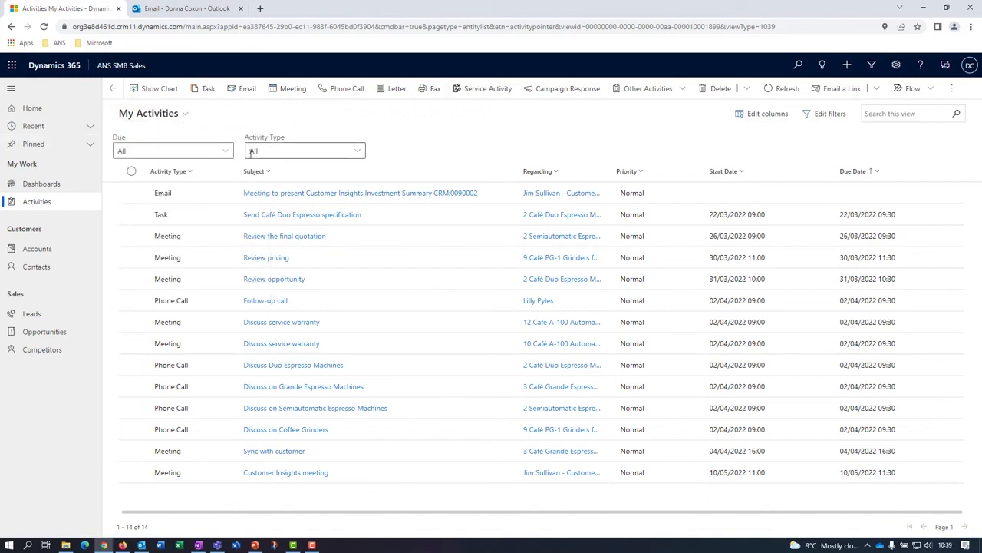
left_click(226, 152)
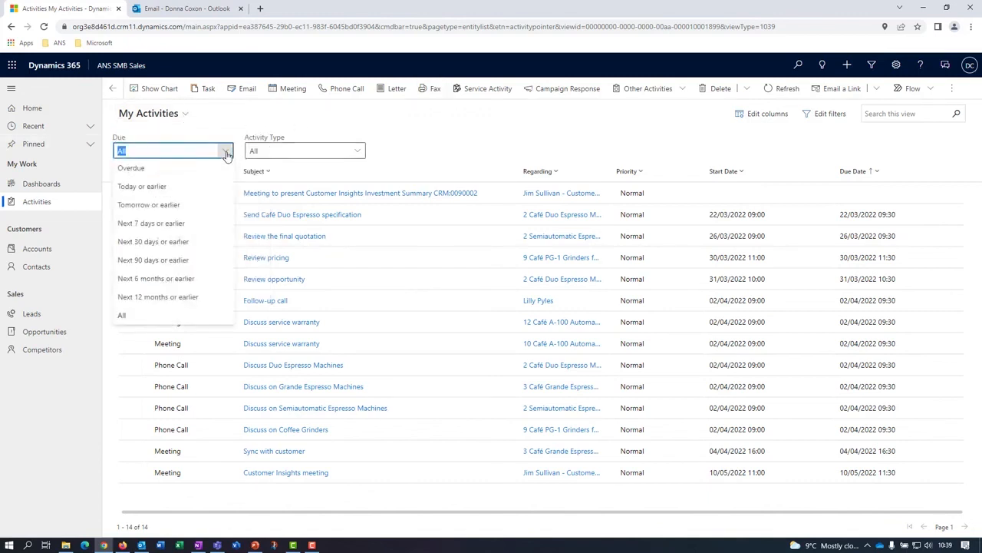
left_click(130, 168)
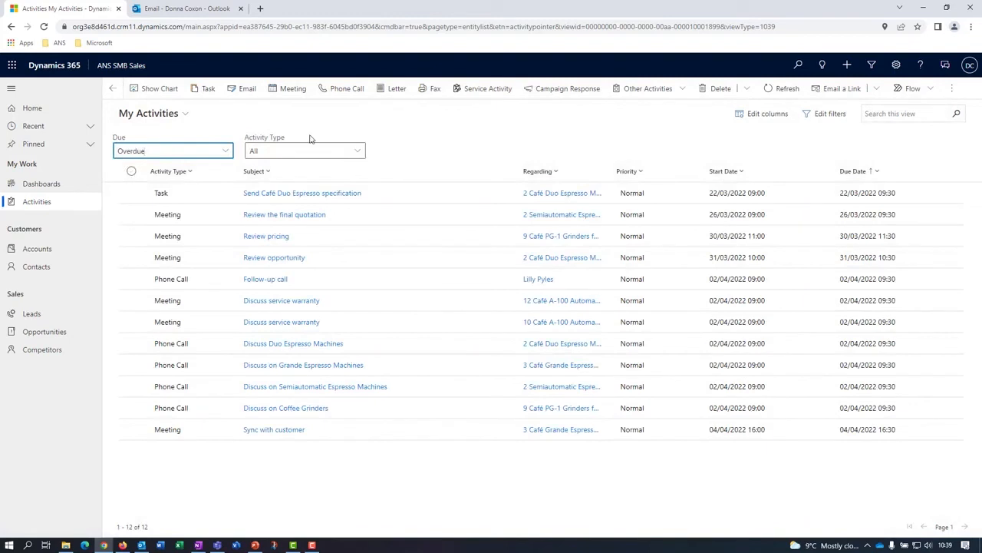
left_click(358, 151)
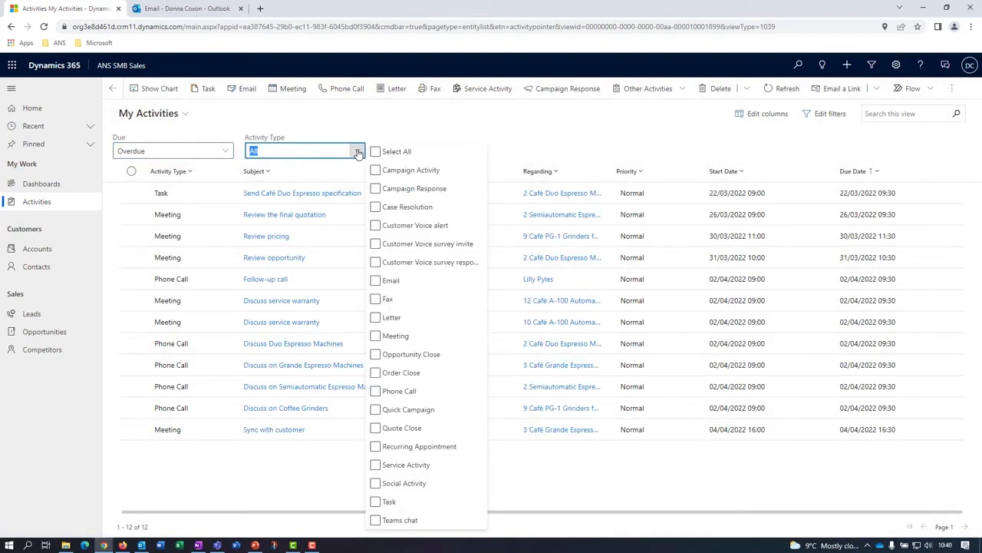
left_click(376, 390)
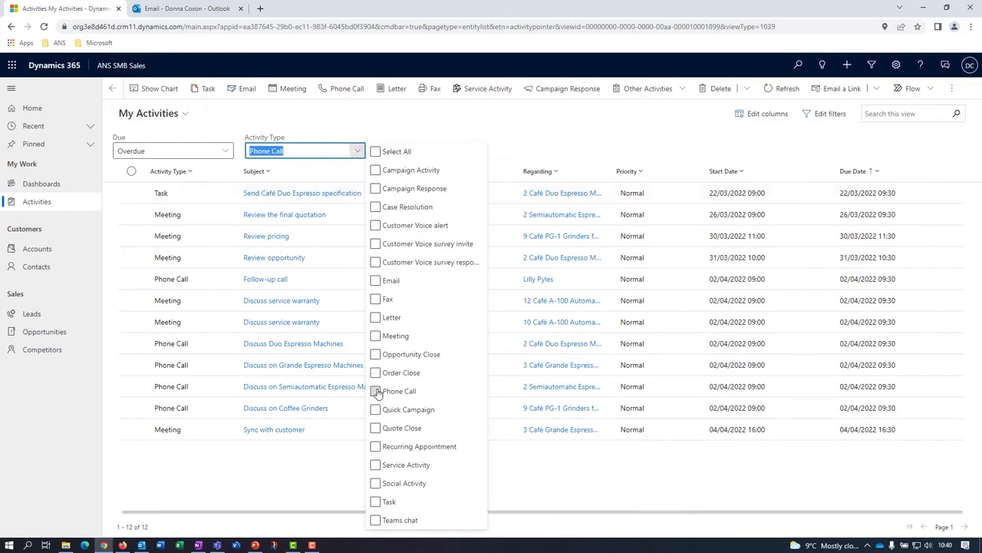
left_click(330, 154)
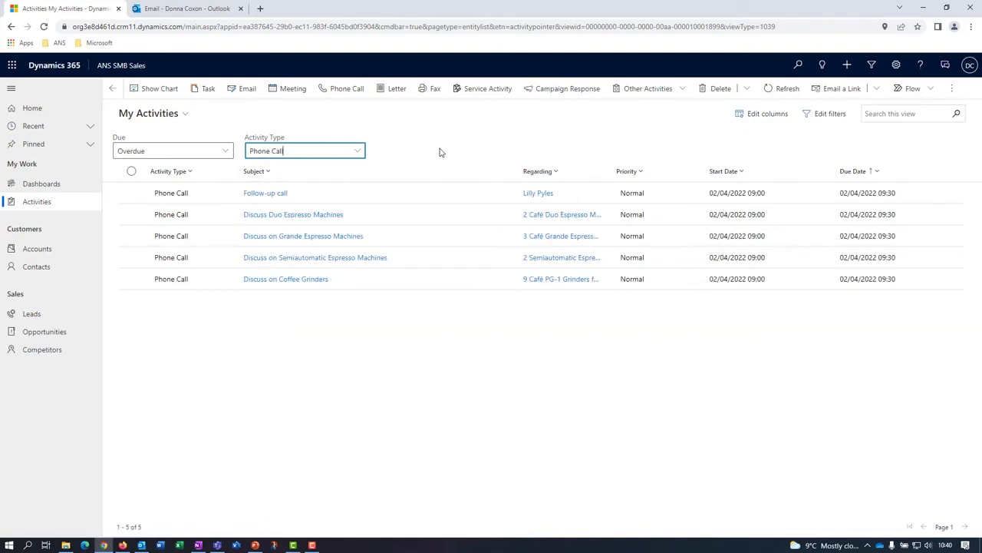
Show overdue Open Activities of all types with the Activities by Owner and Priority chart and examine the breakdown.
left_click(132, 193)
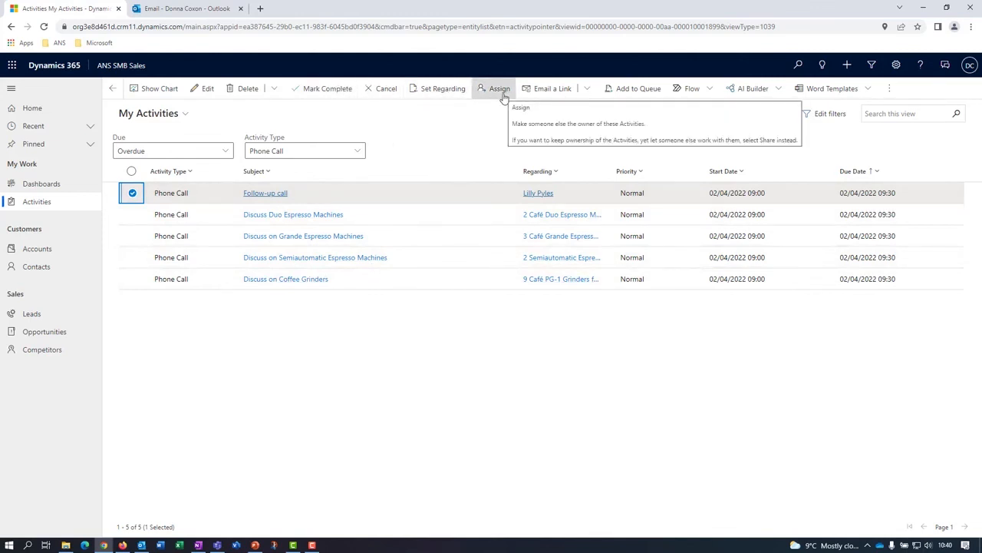
left_click(159, 88)
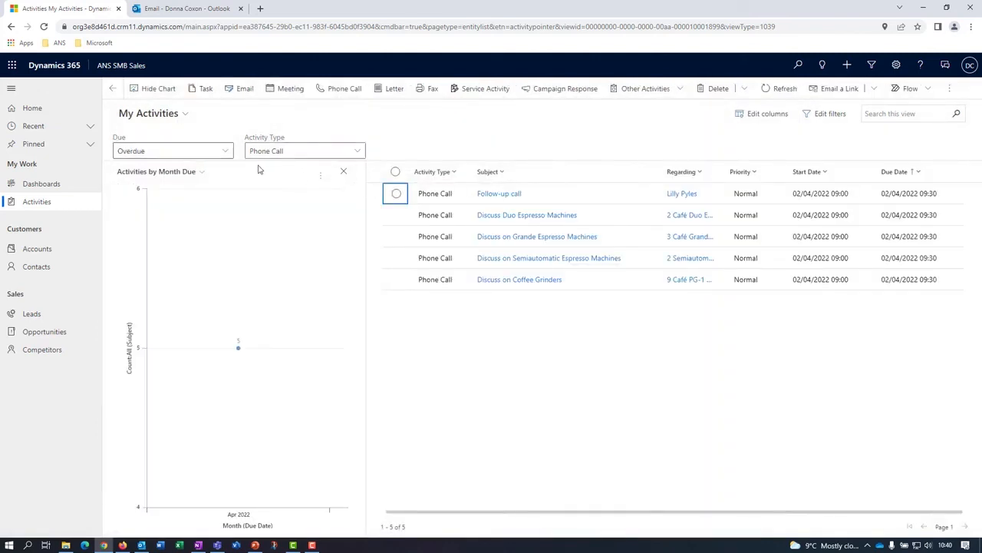
left_click(360, 151)
left_click(383, 151)
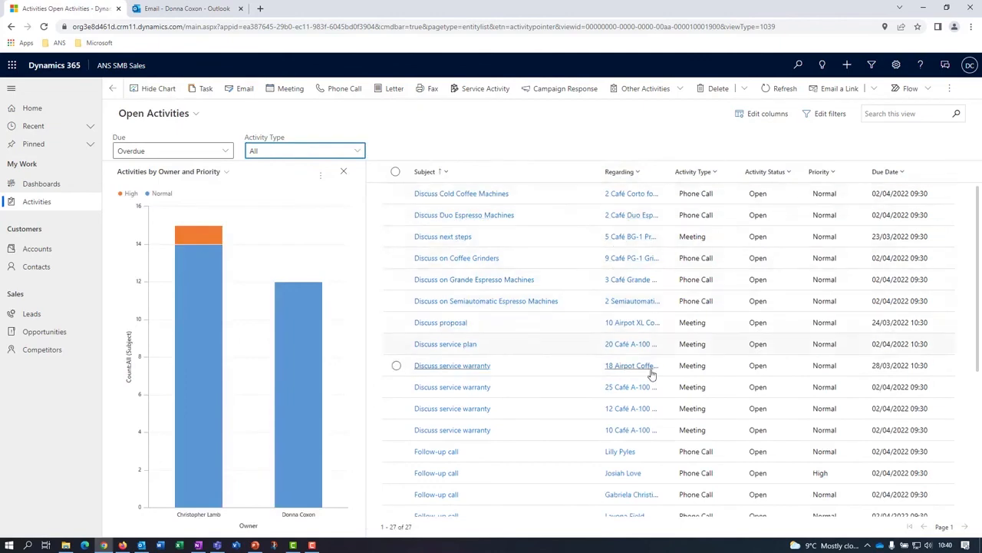
scroll(655, 300, "down", 3)
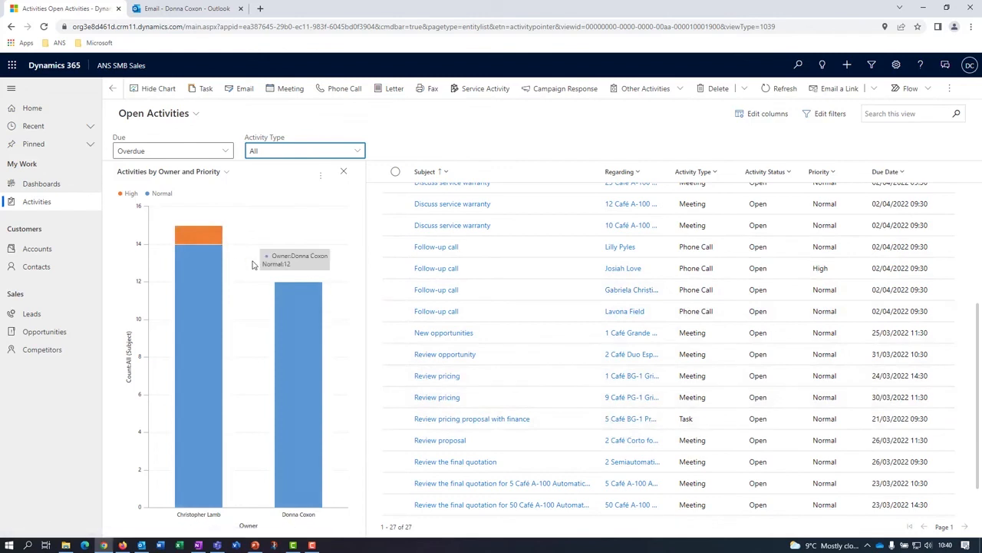
mouse_move(194, 238)
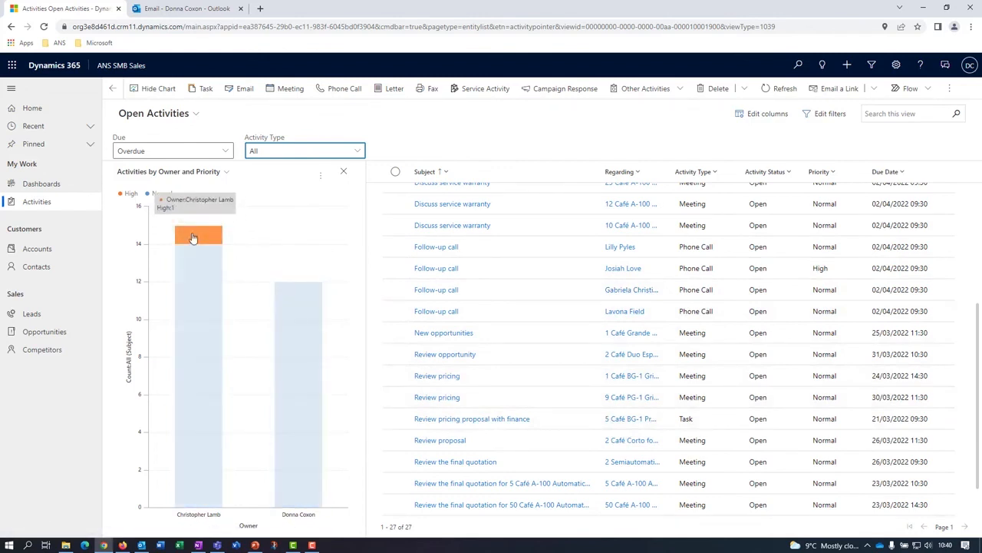
Filter the overdue activities to the High priority segment of the first owner's bar and dismiss the drill-down options.
left_click(206, 239)
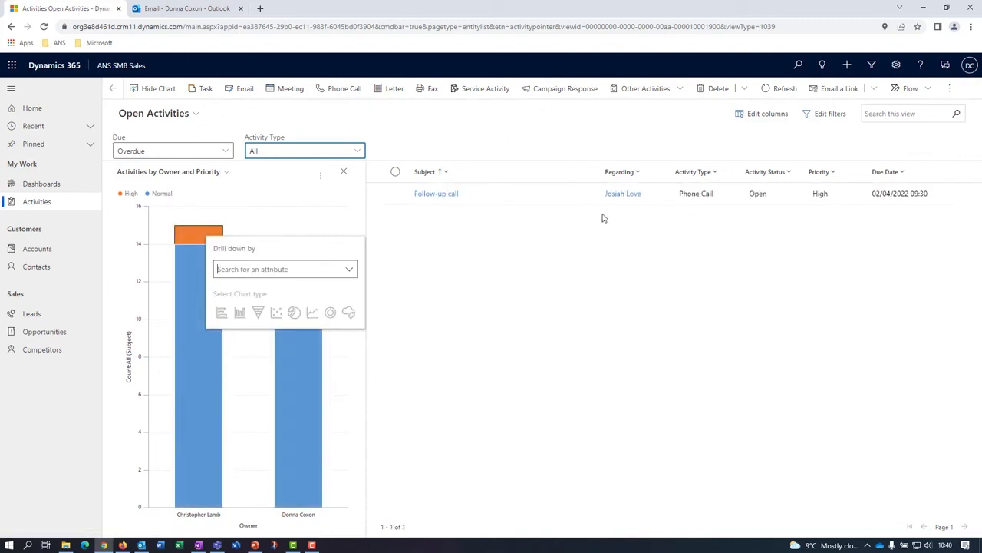
left_click(609, 311)
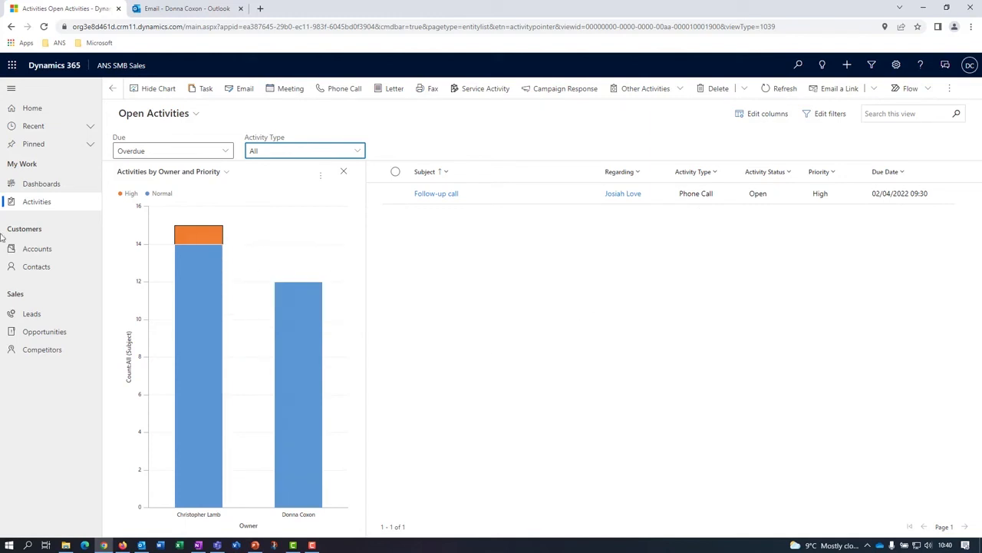
Open the Salesperson Dashboard and look through its opportunity, lead and assistant tiles.
left_click(41, 185)
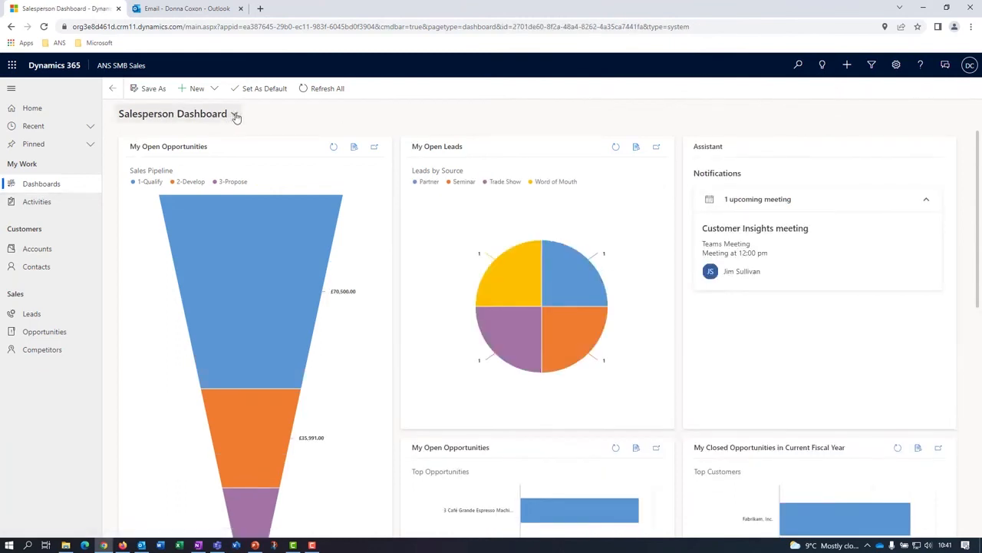
left_click(234, 115)
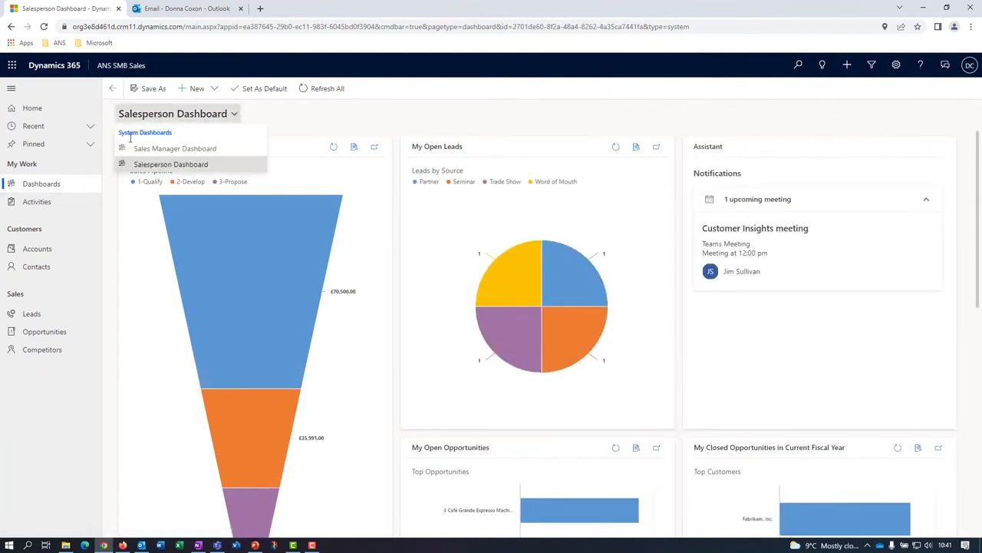
left_click(161, 164)
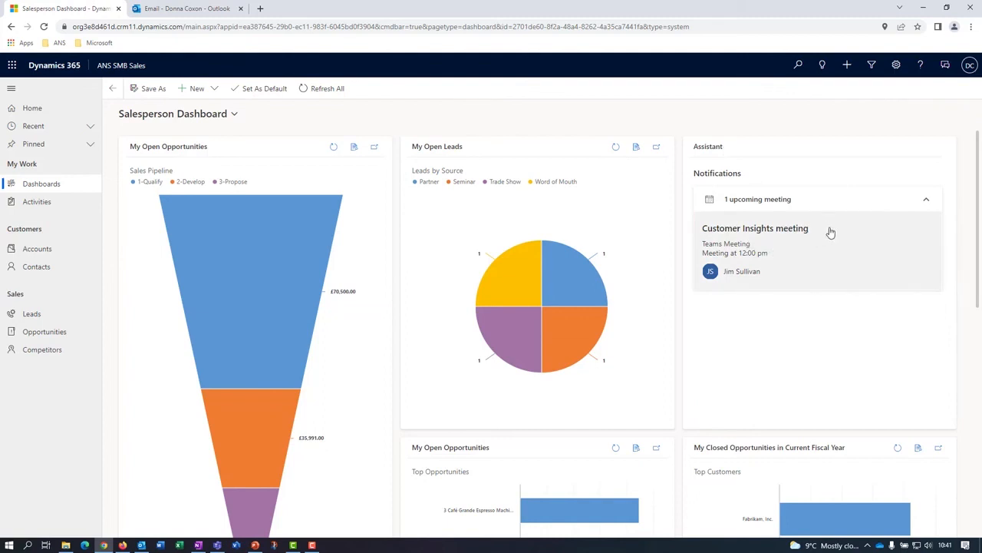
scroll(850, 230, "down", 2)
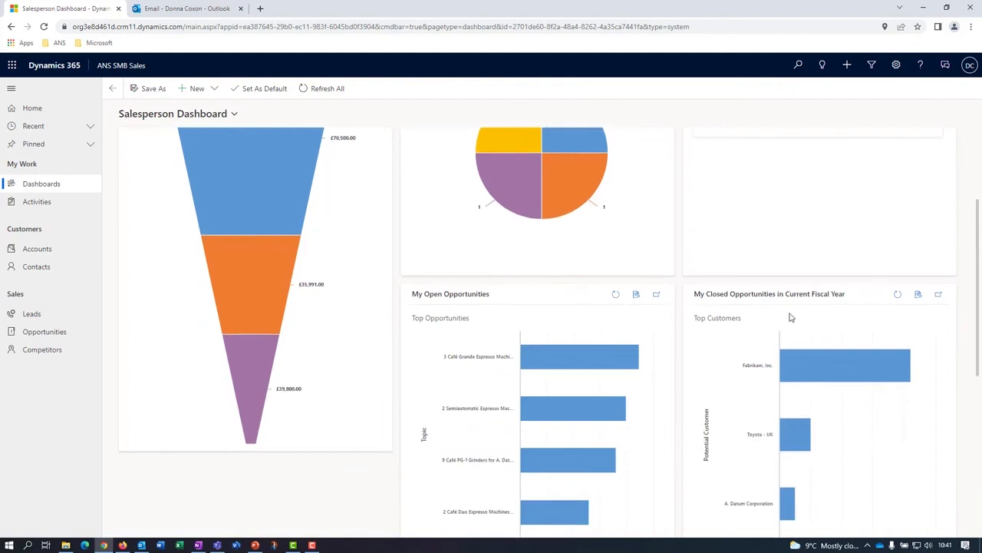
scroll(780, 311, "up", 2)
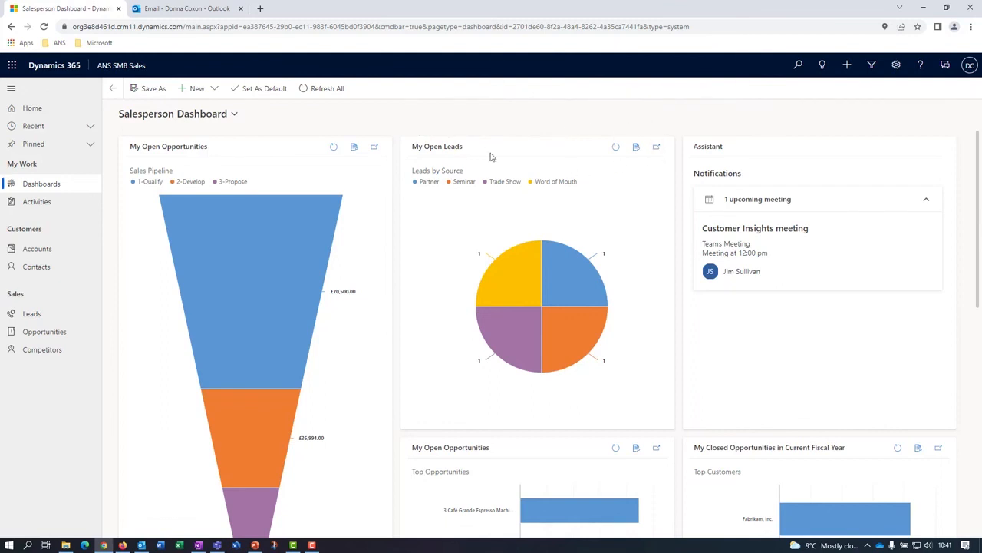
Open the records behind the My Open Leads chart and filter them to the Trade Show source.
left_click(636, 148)
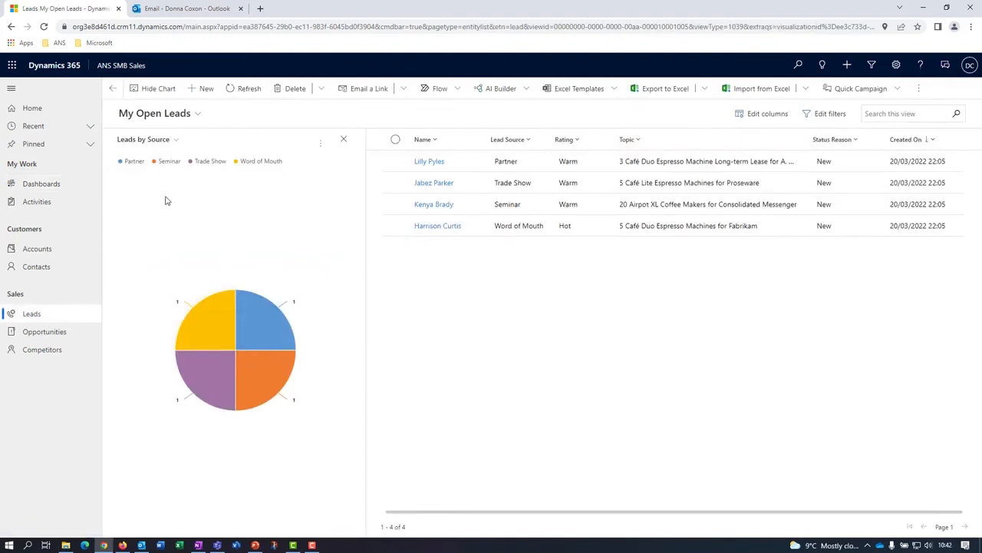
left_click(206, 378)
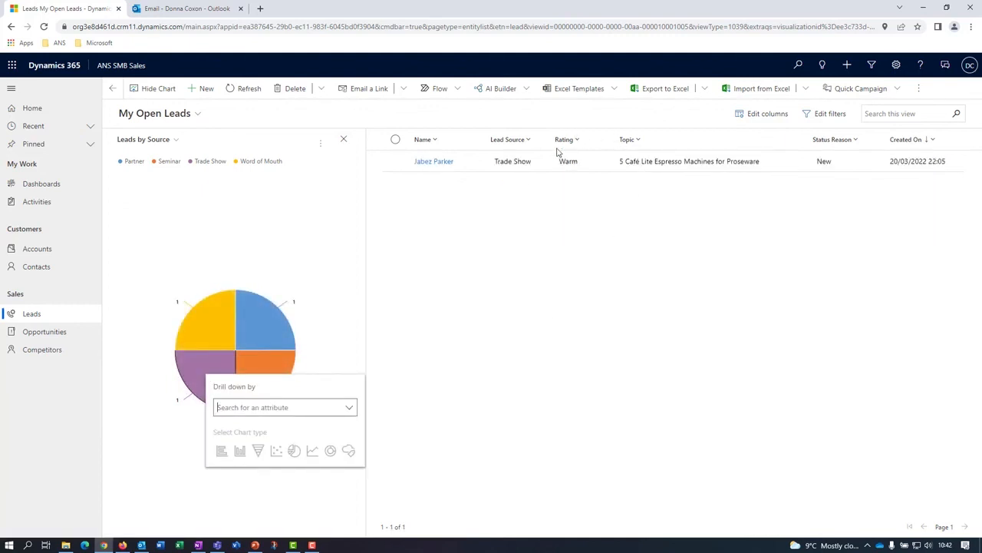
left_click(344, 139)
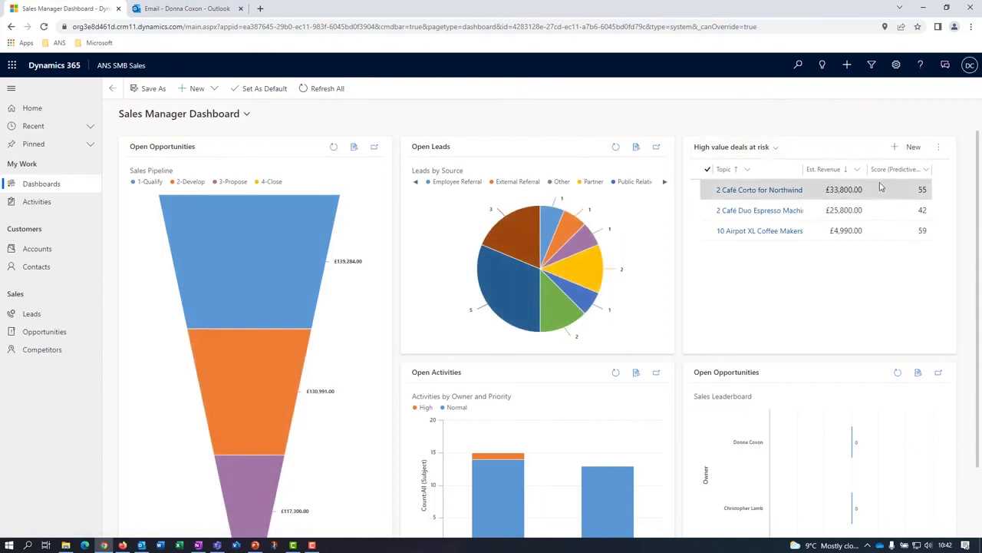
Look through the Sales Manager Dashboard and open the opportunity records behind its Sales Pipeline chart.
scroll(529, 357, "down", 1)
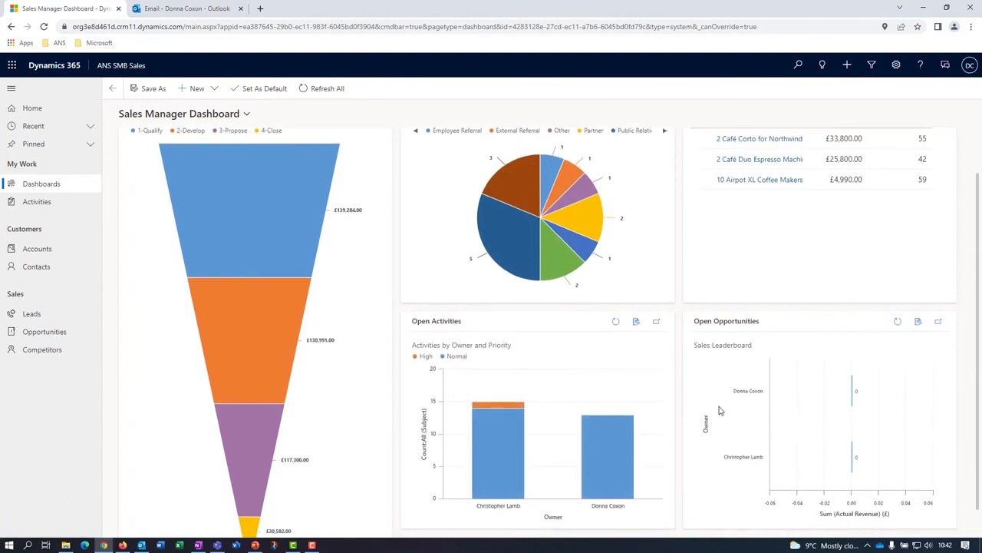
scroll(720, 411, "up", 2)
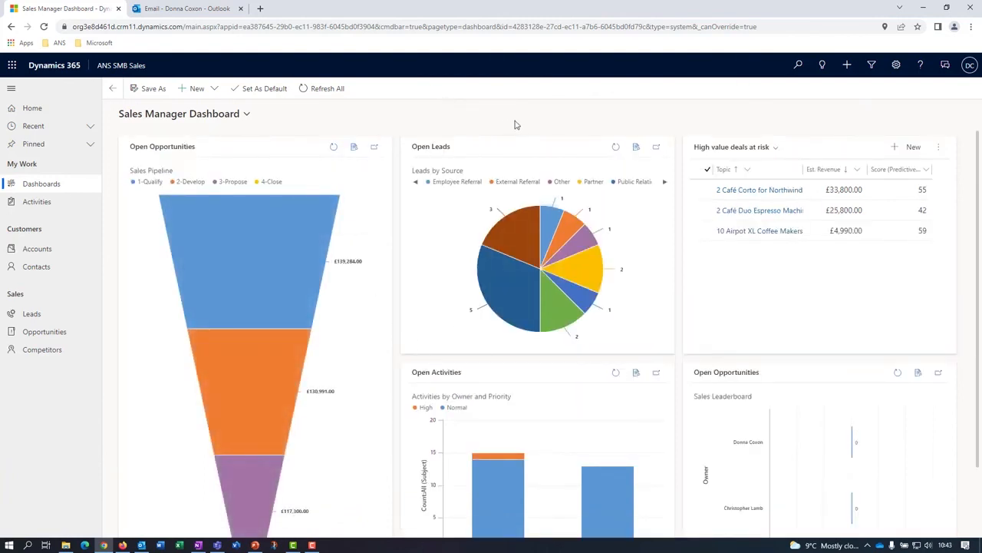
mouse_move(220, 249)
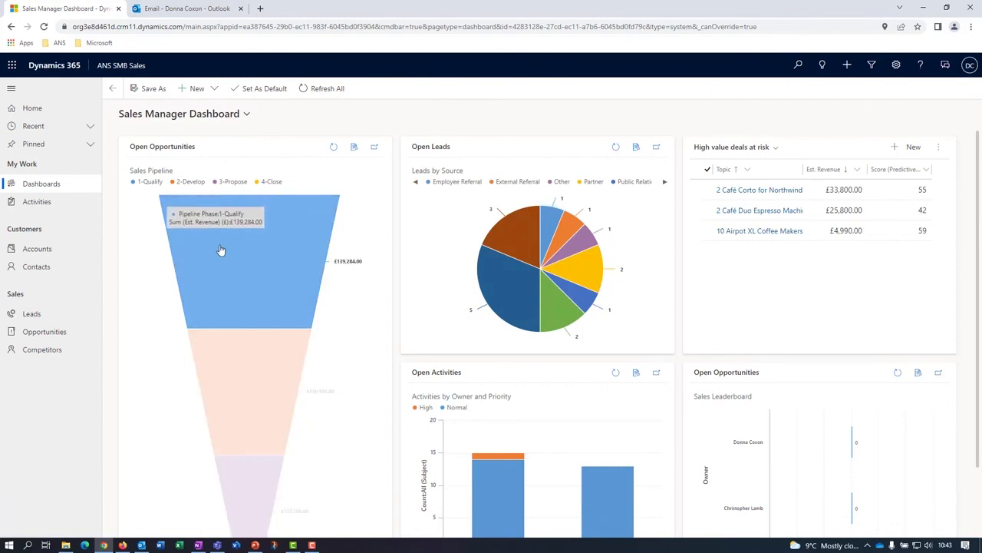
left_click(220, 249)
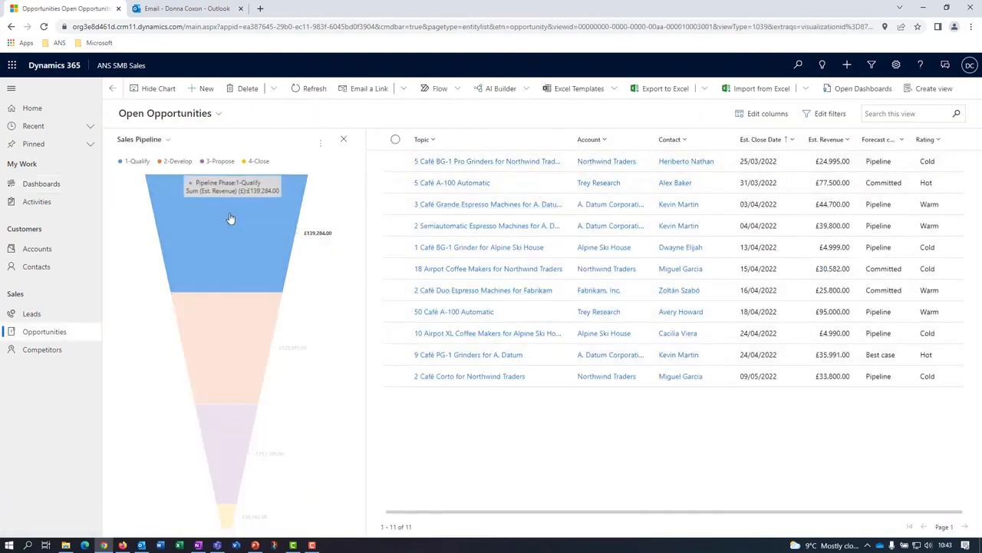
Drill down the 1-Qualify phase of the Sales Pipeline chart by Rating as a pie chart.
left_click(257, 239)
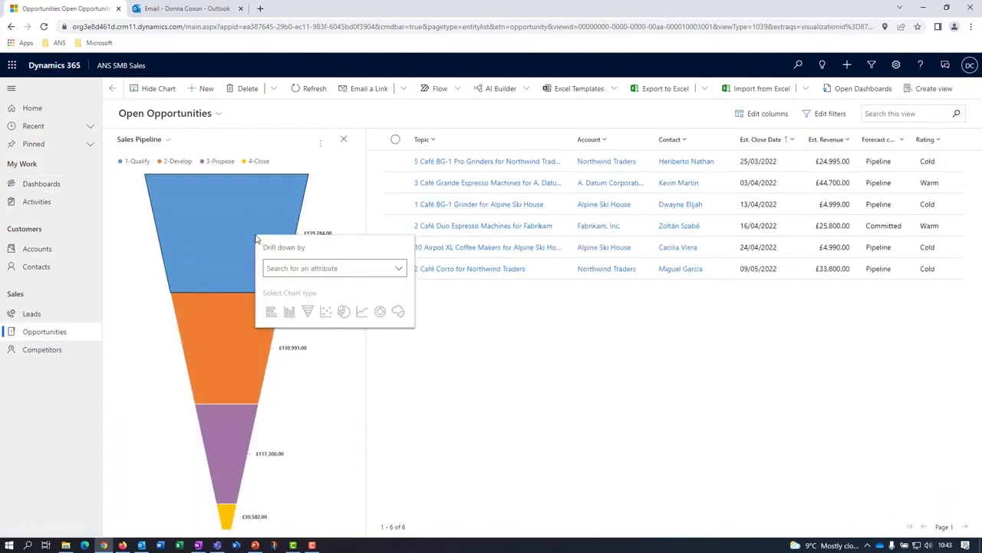
left_click(398, 270)
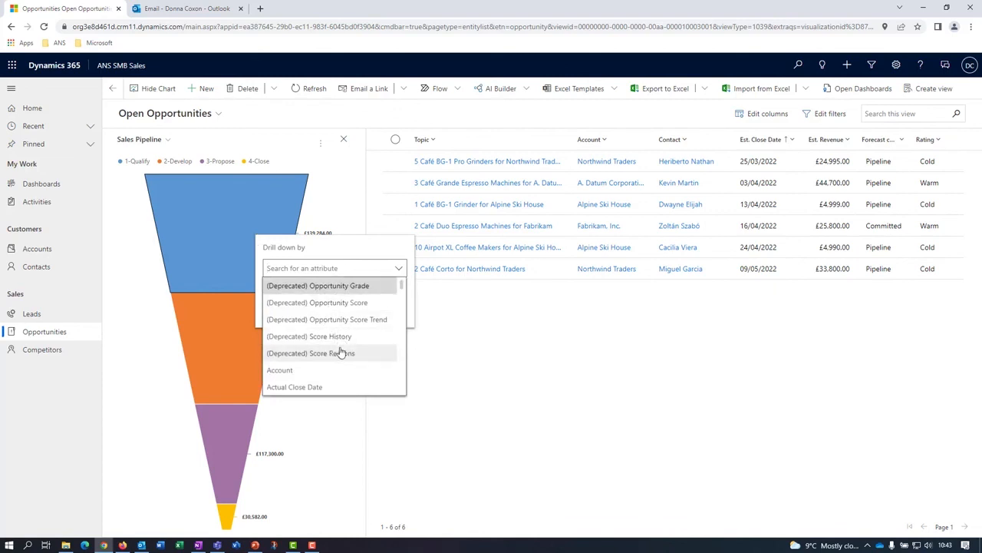
scroll(335, 347, "down", 3)
scroll(335, 348, "down", 8)
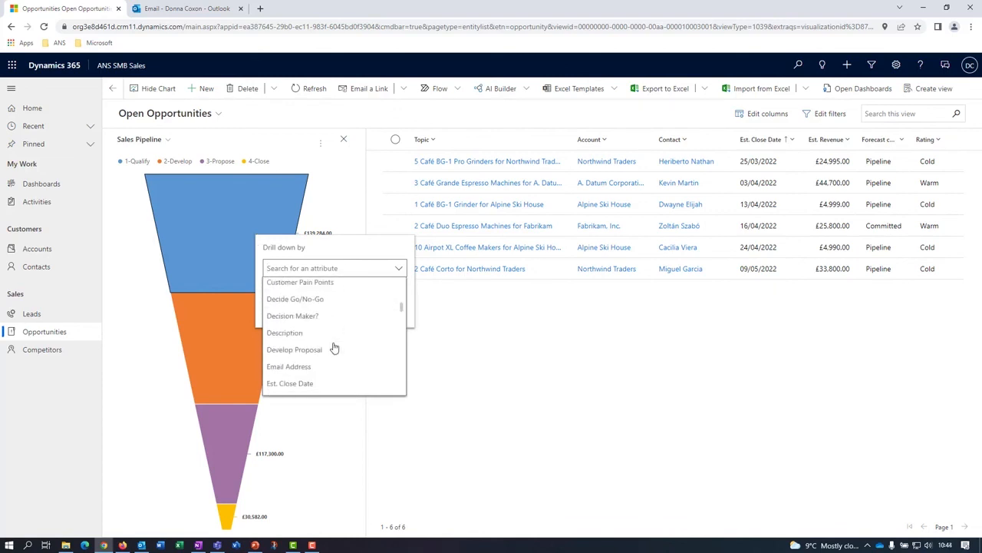
scroll(335, 348, "down", 8)
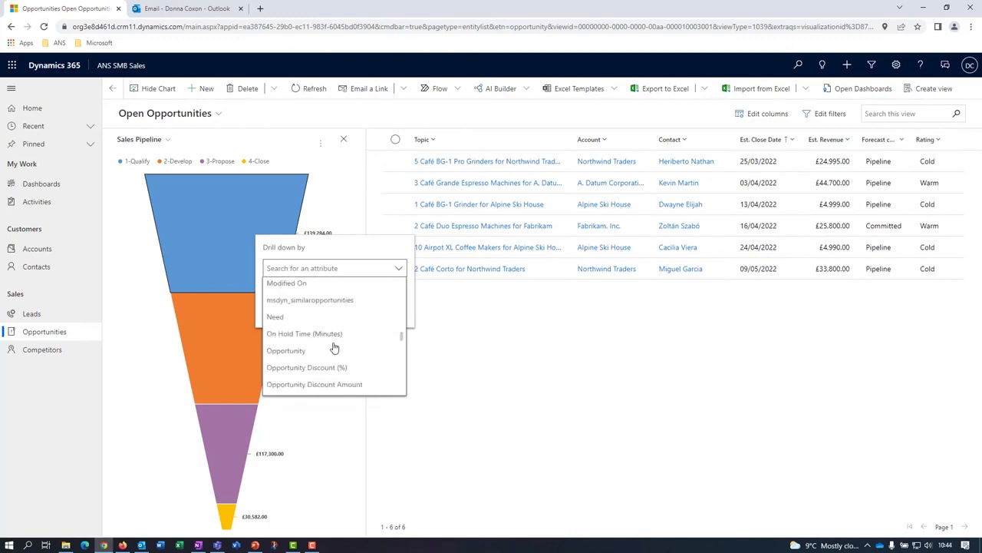
scroll(335, 347, "down", 1)
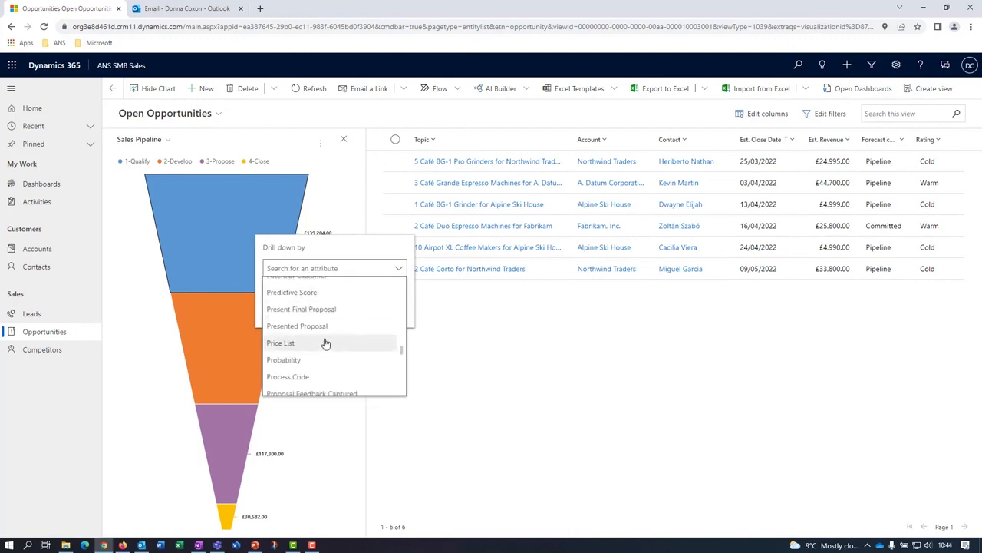
scroll(326, 343, "down", 2)
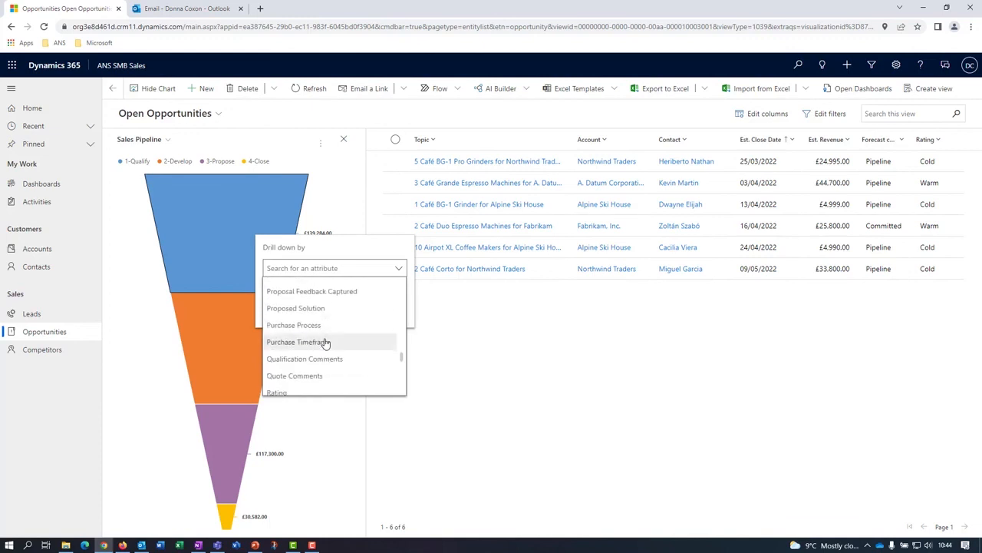
scroll(325, 343, "down", 1)
left_click(281, 347)
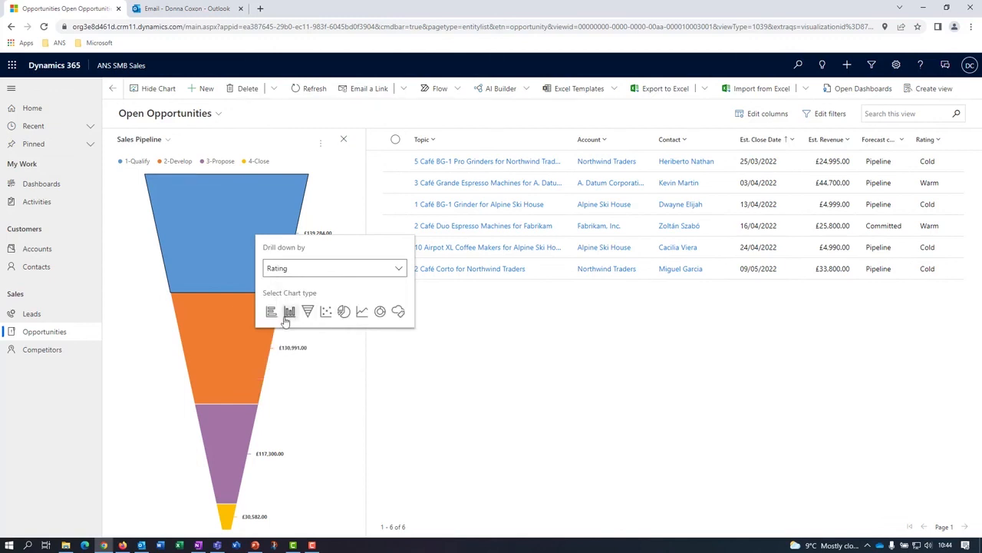
left_click(344, 312)
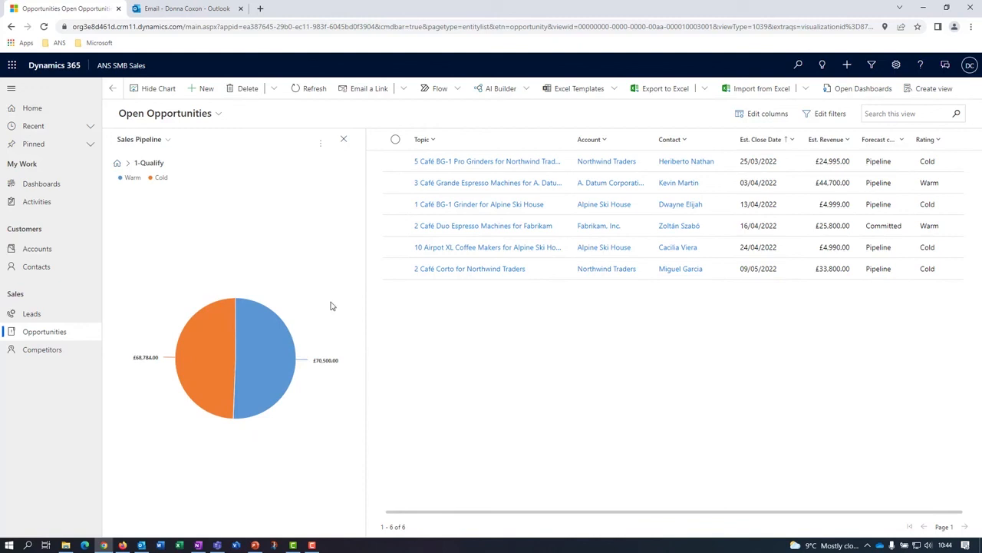
Filter the 1-Qualify opportunities to the Cold rating and sort them by estimated close date from older to newer.
mouse_move(209, 352)
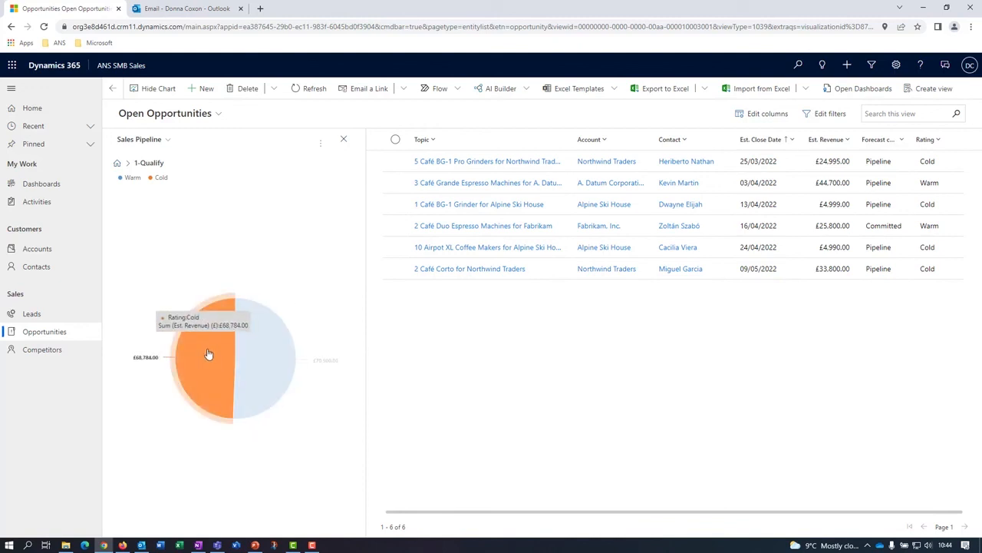
left_click(209, 353)
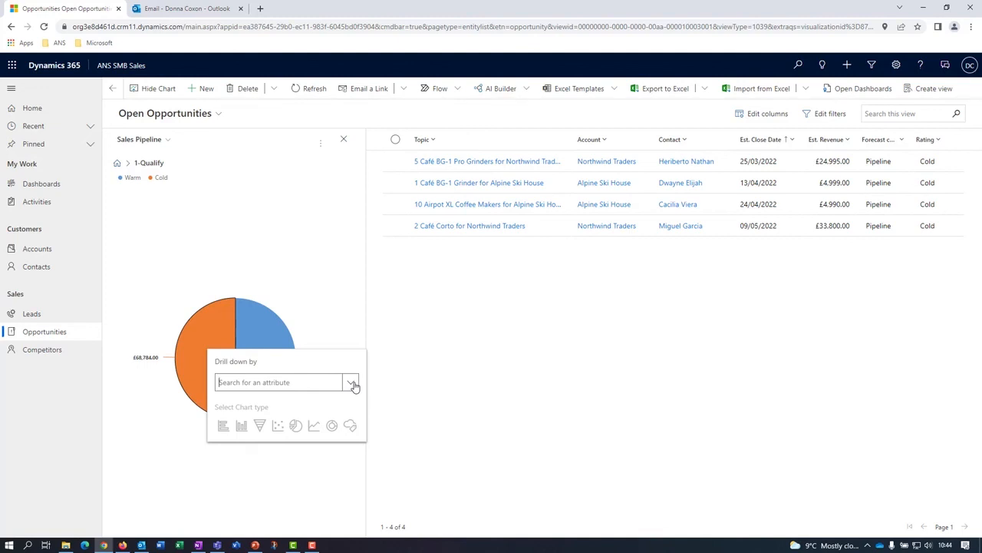
left_click(312, 152)
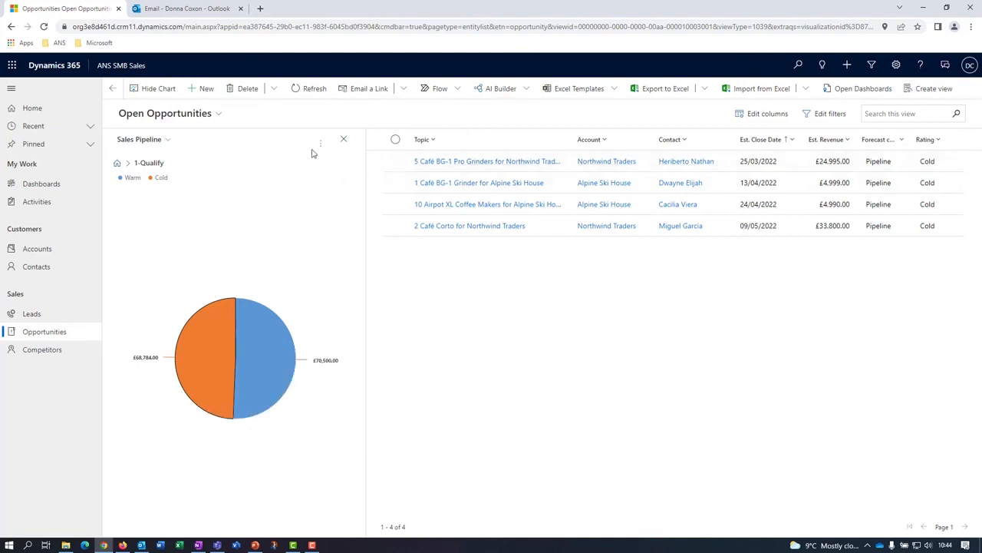
left_click(769, 142)
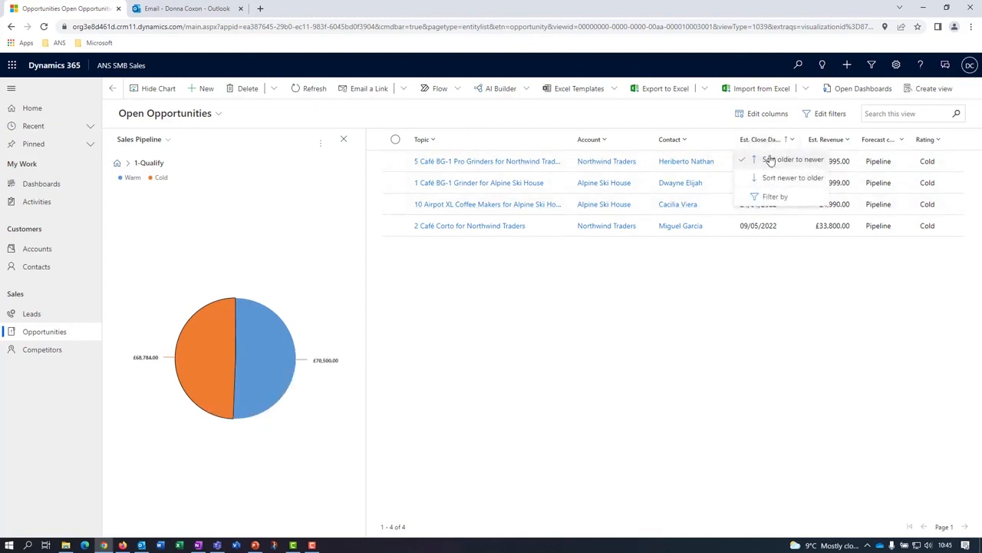
left_click(768, 160)
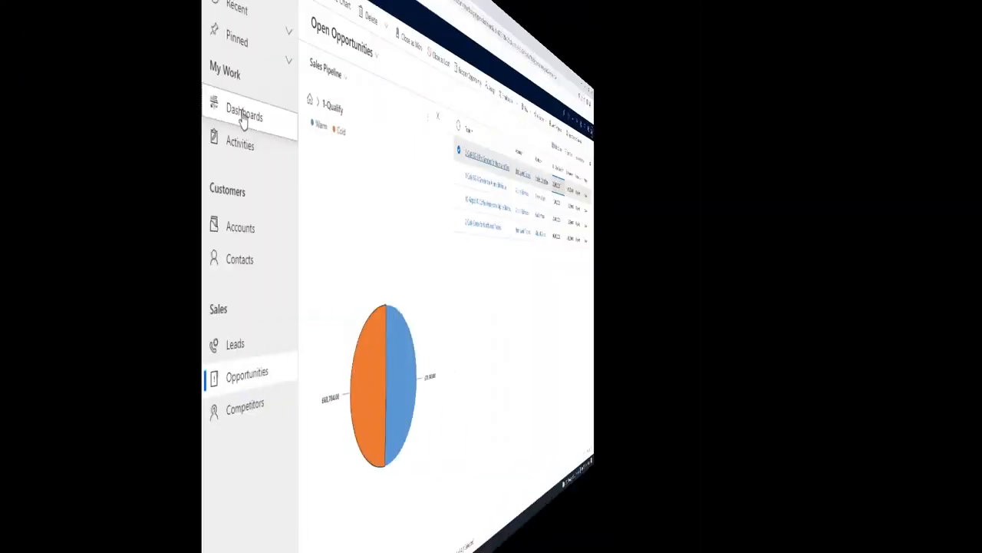
Return to the Sales Manager Dashboard and view the types of new dashboard that can be created.
left_click(41, 183)
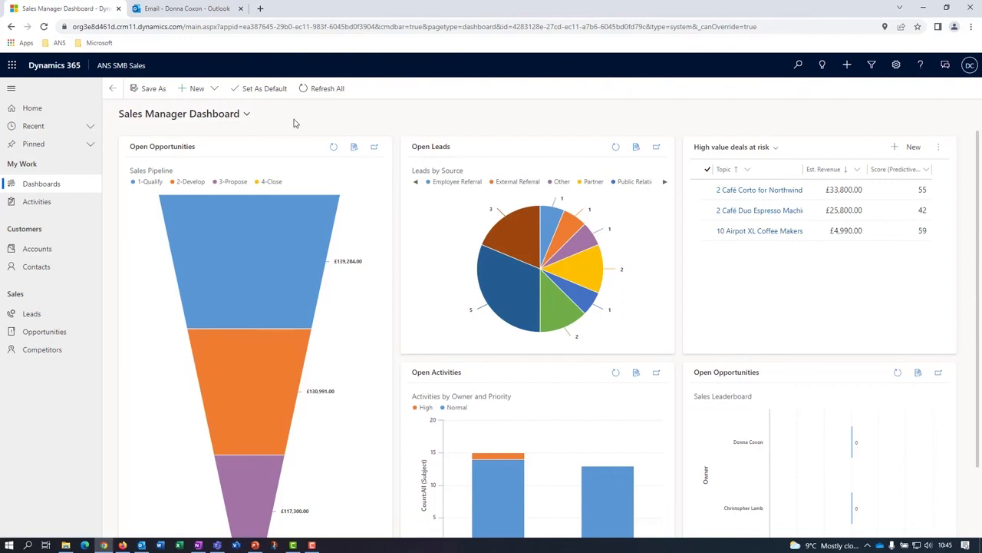
left_click(212, 90)
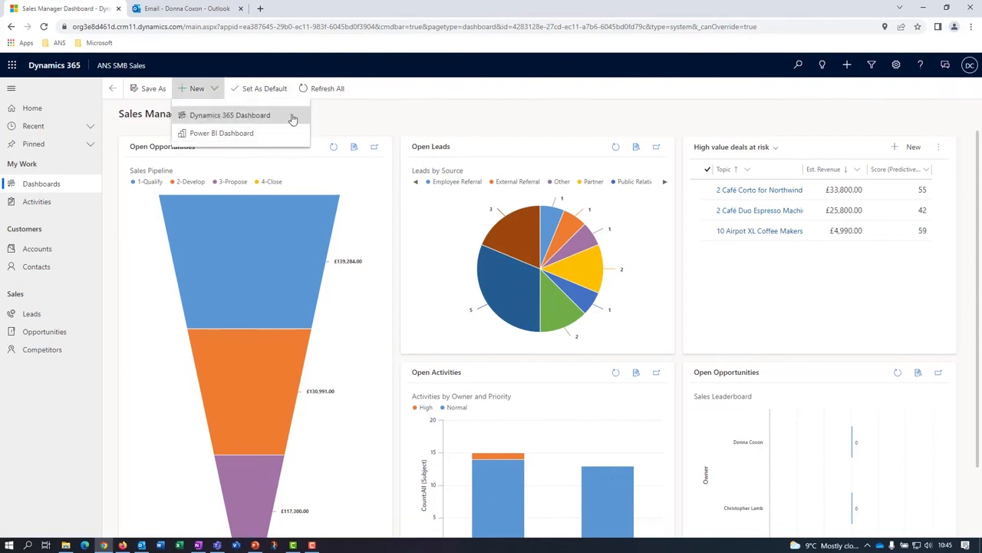
left_click(361, 120)
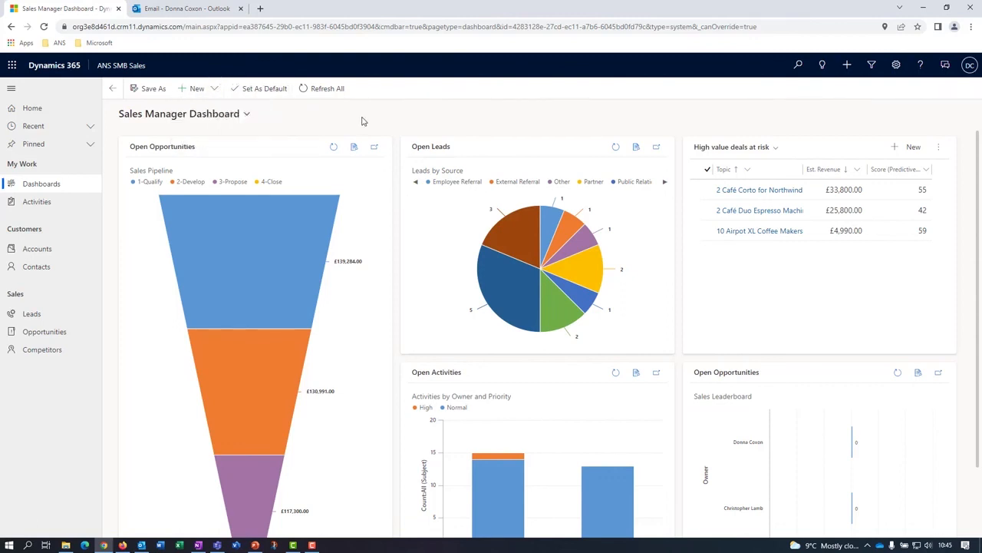
View the My Active Accounts list and go back to the Sales Manager Dashboard.
left_click(40, 254)
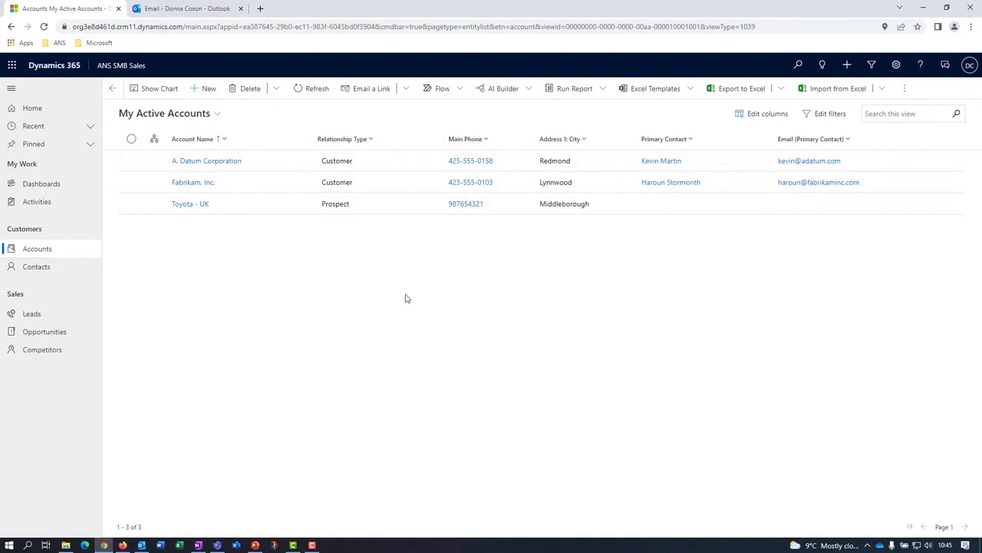
left_click(35, 184)
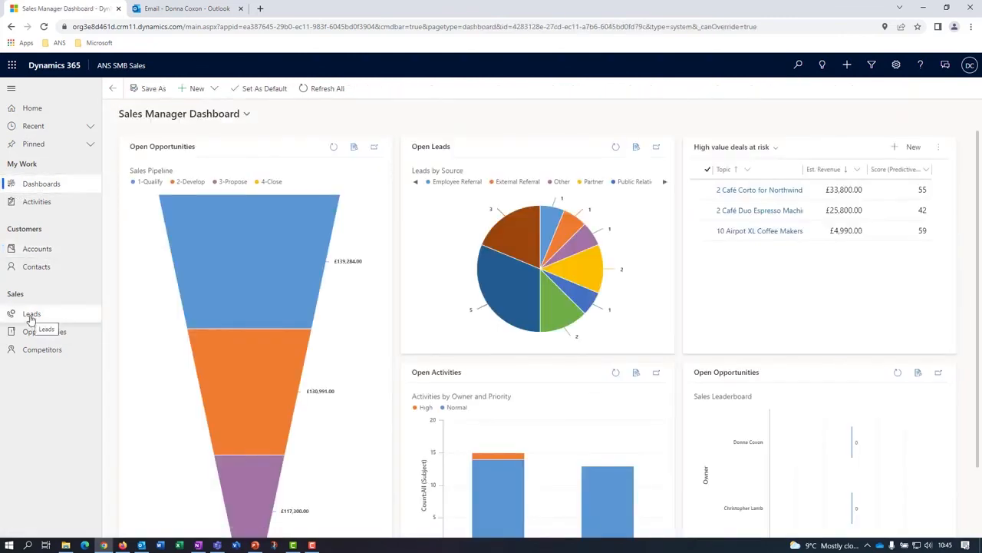